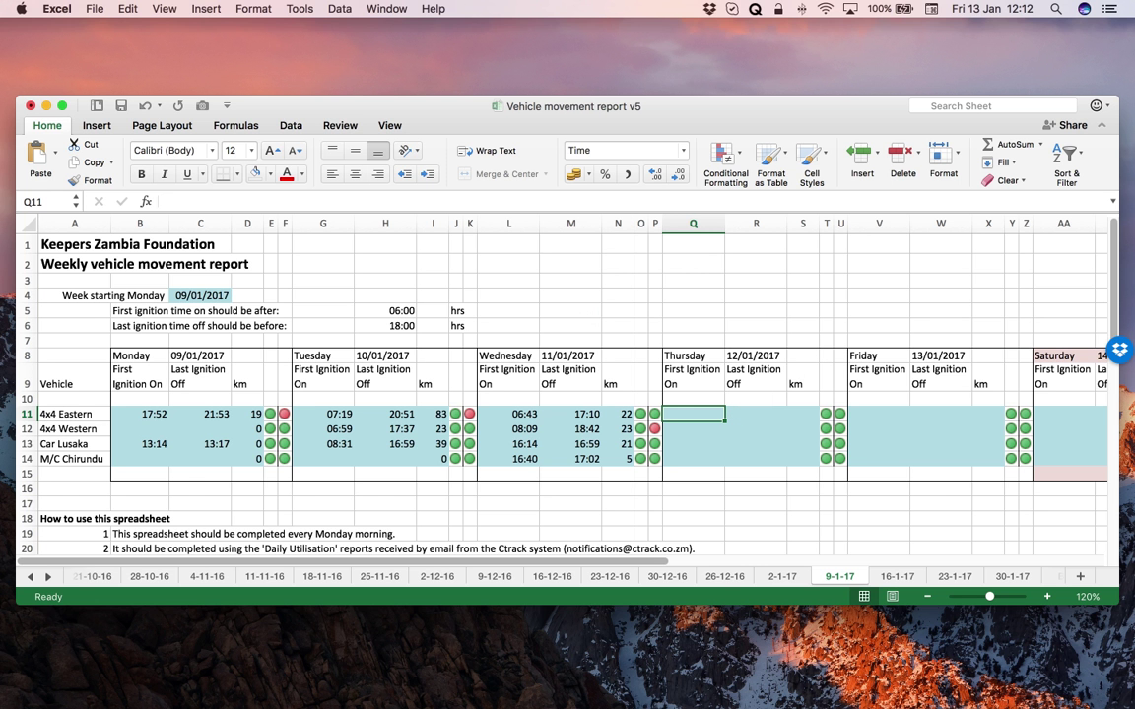
- Switch to Chrome and open the Ctrack Online login page at portal.ctrack.co.zm
left_click_drag(1134, 40, 357, 40)
left_click(213, 63)
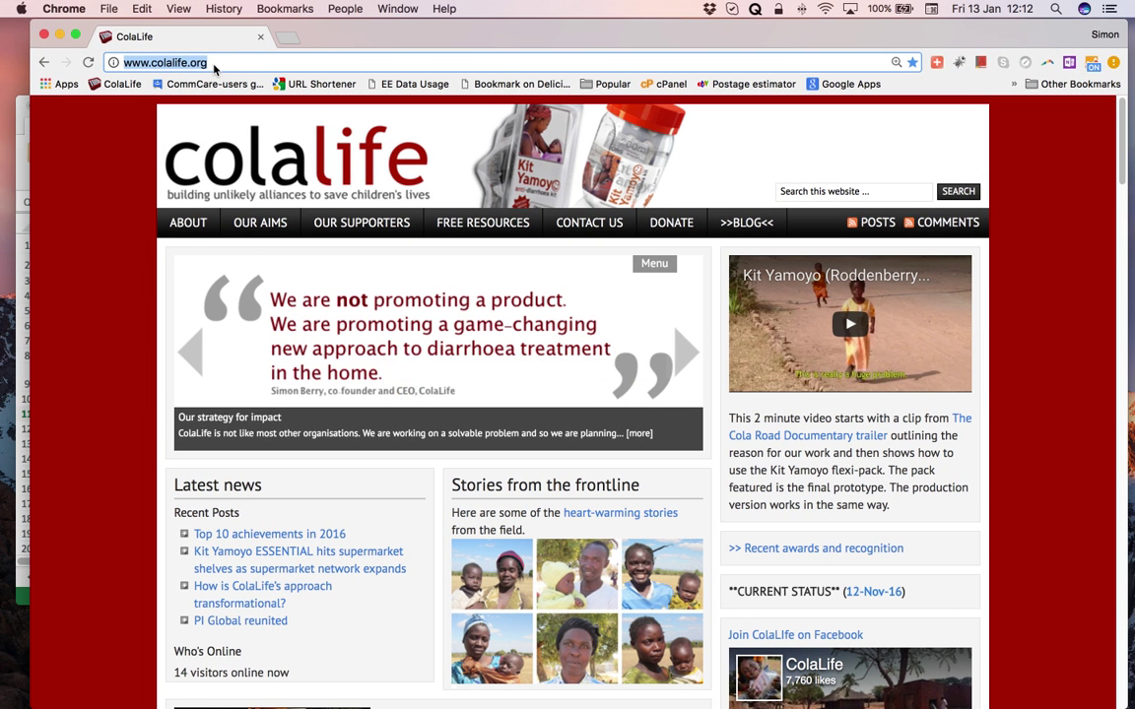
type("portal.")
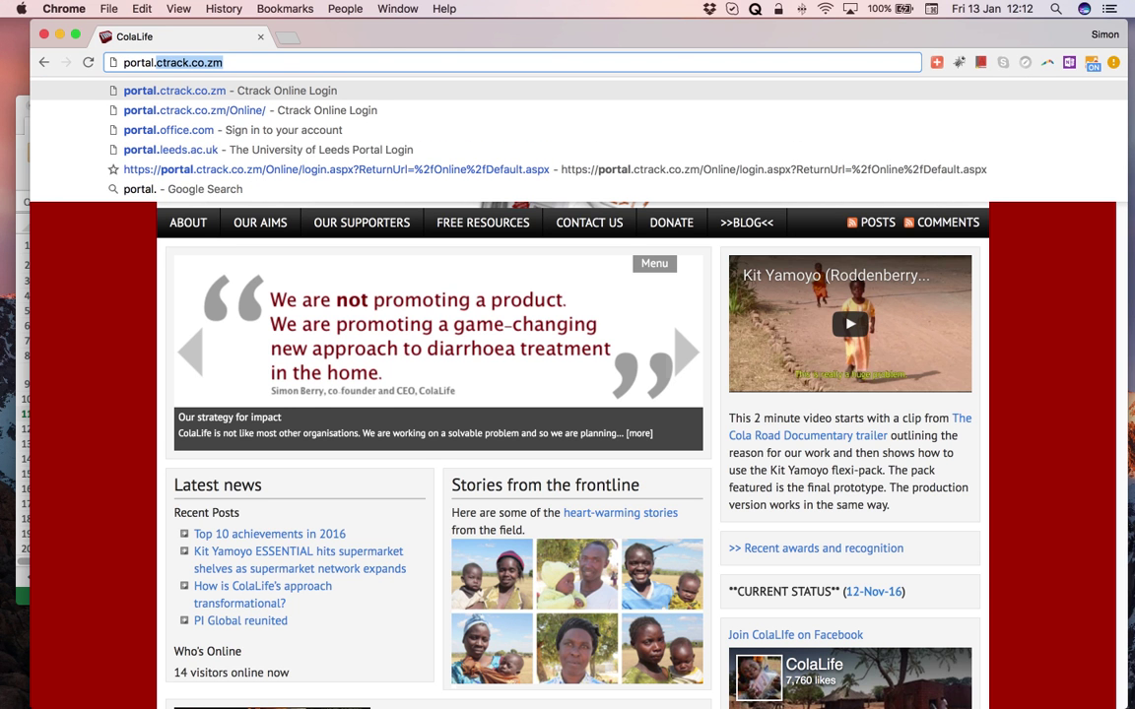
type("ctr")
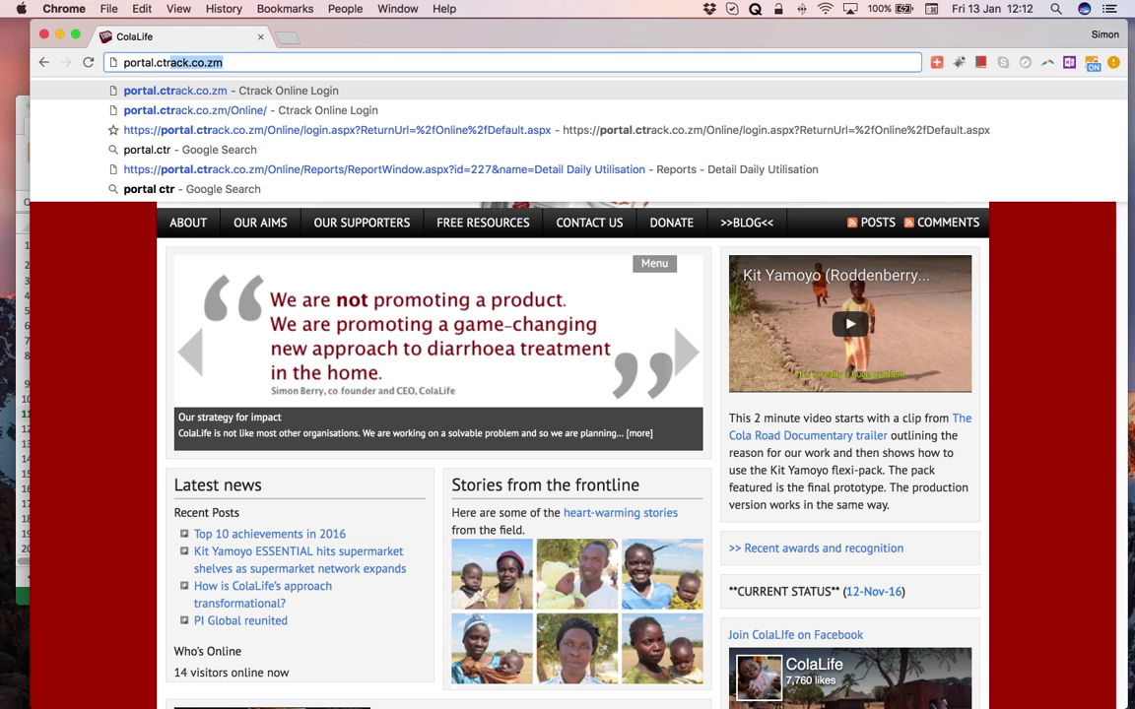
type("ack")
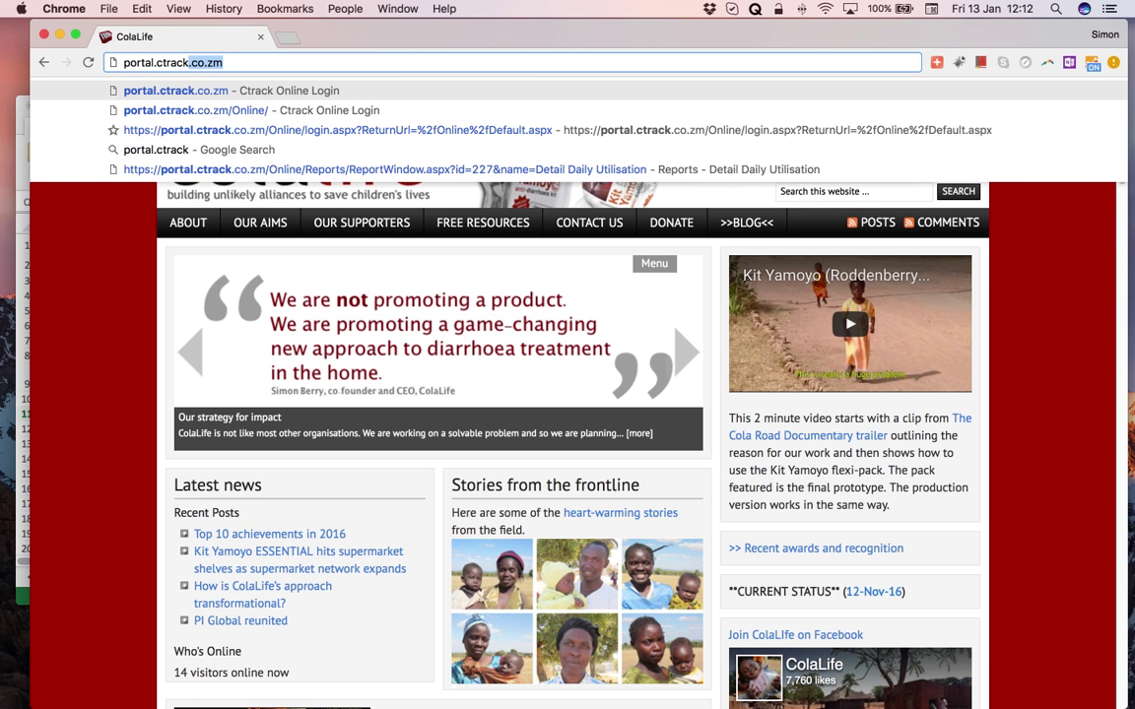
type(".co.zm")
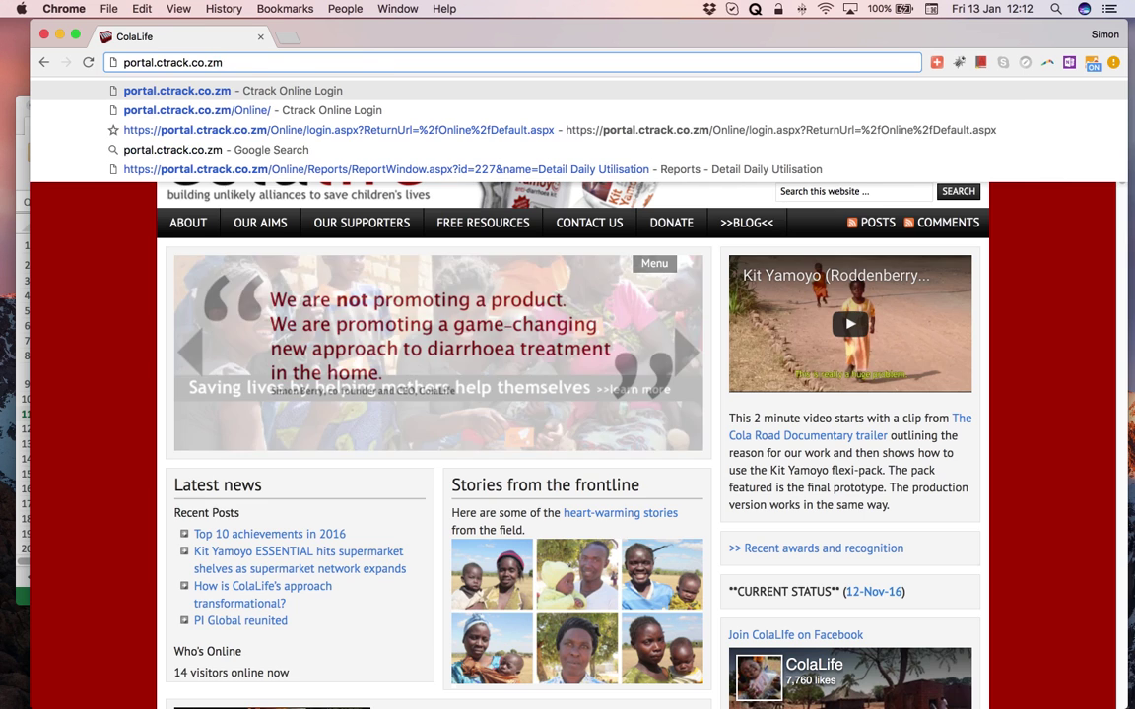
key("Return")
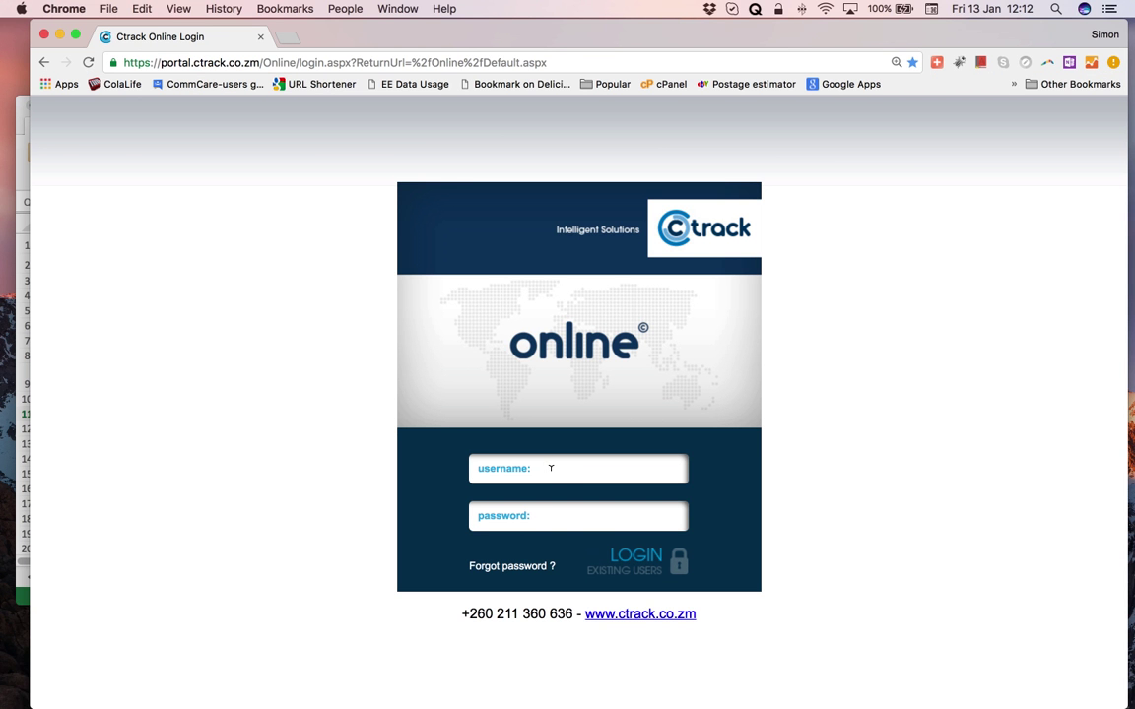
- Log in to Ctrack Online with the account username and password
type("KZF")
left_click(551, 513)
type("•••••••••")
left_click(635, 561)
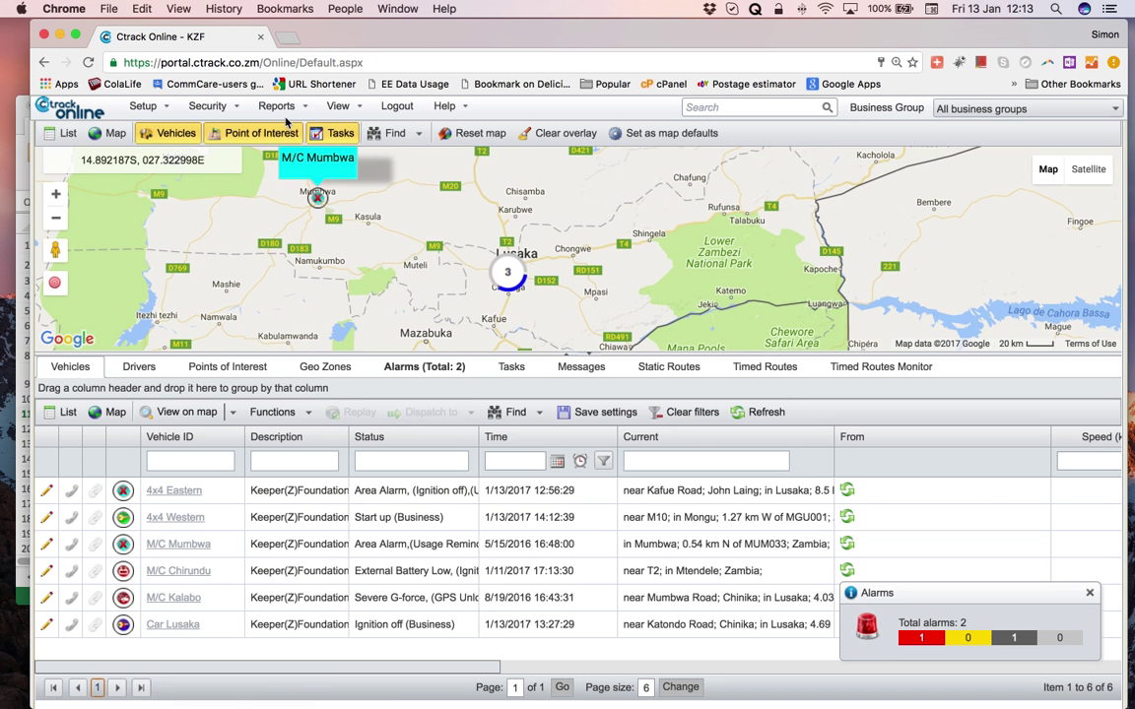
- Open the Detail Daily Utilisation report from the favourite reports
left_click(261, 110)
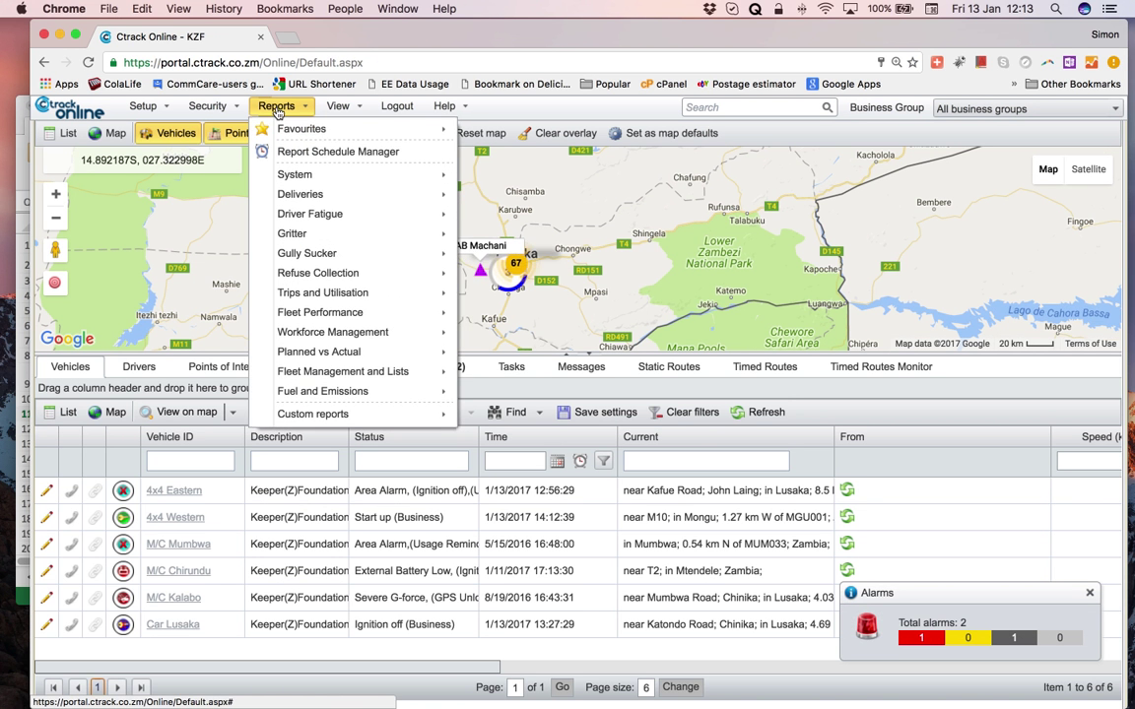
mouse_move(284, 134)
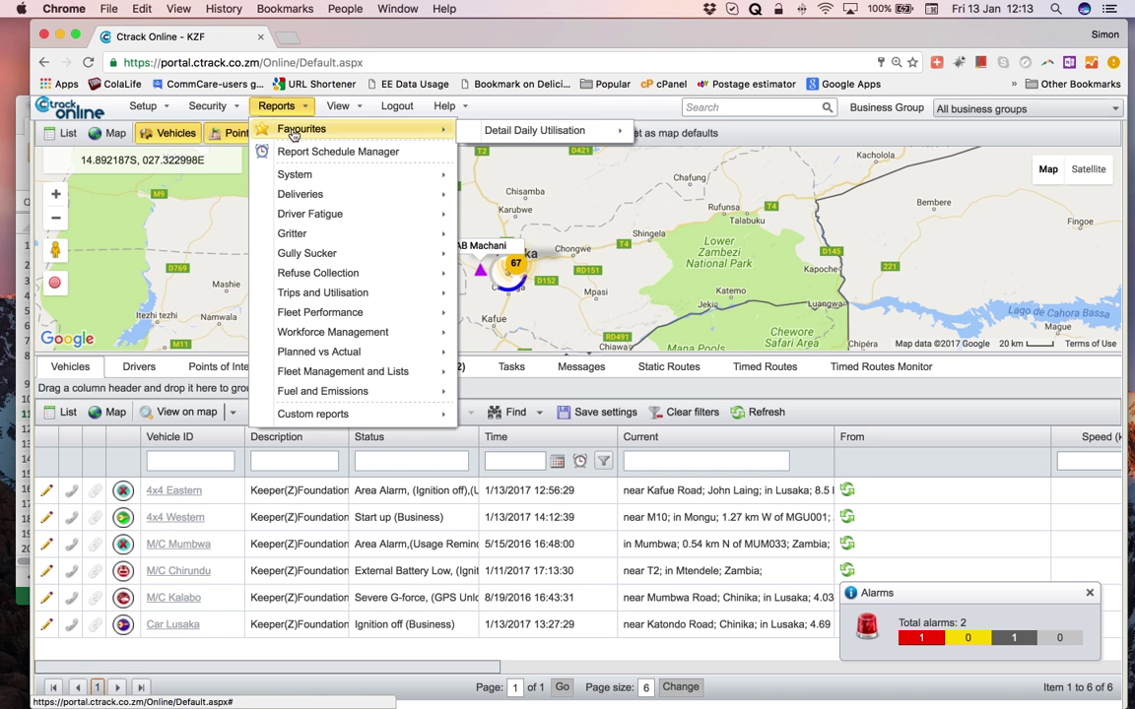
mouse_move(522, 134)
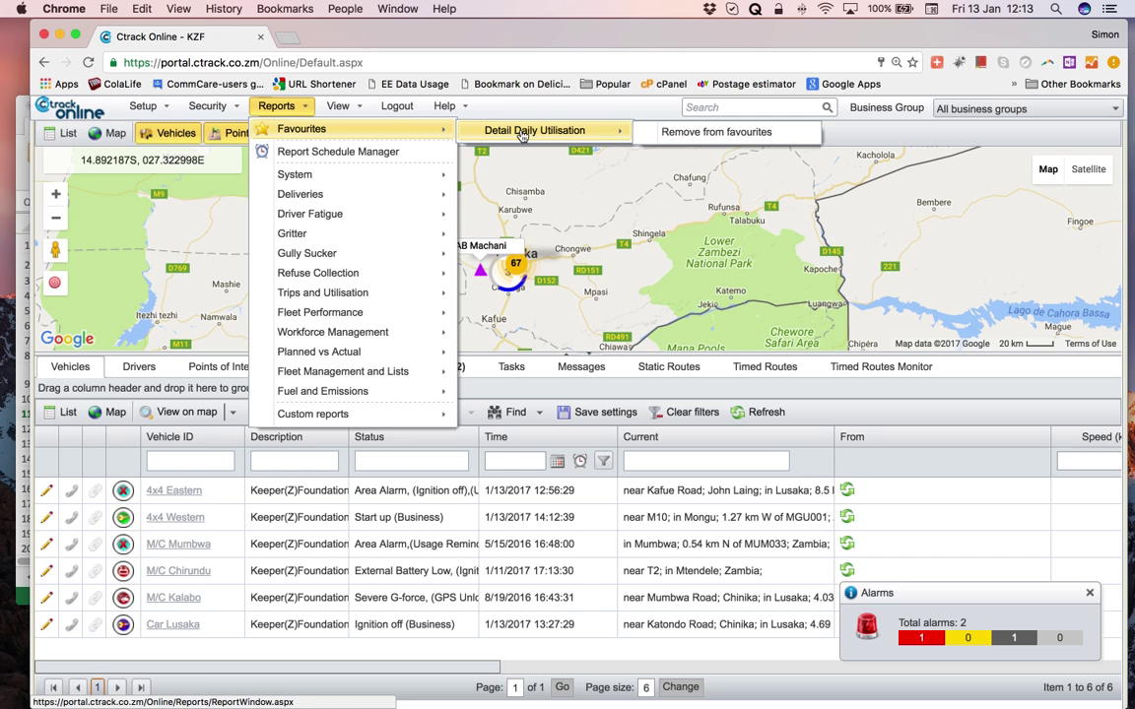
left_click(522, 135)
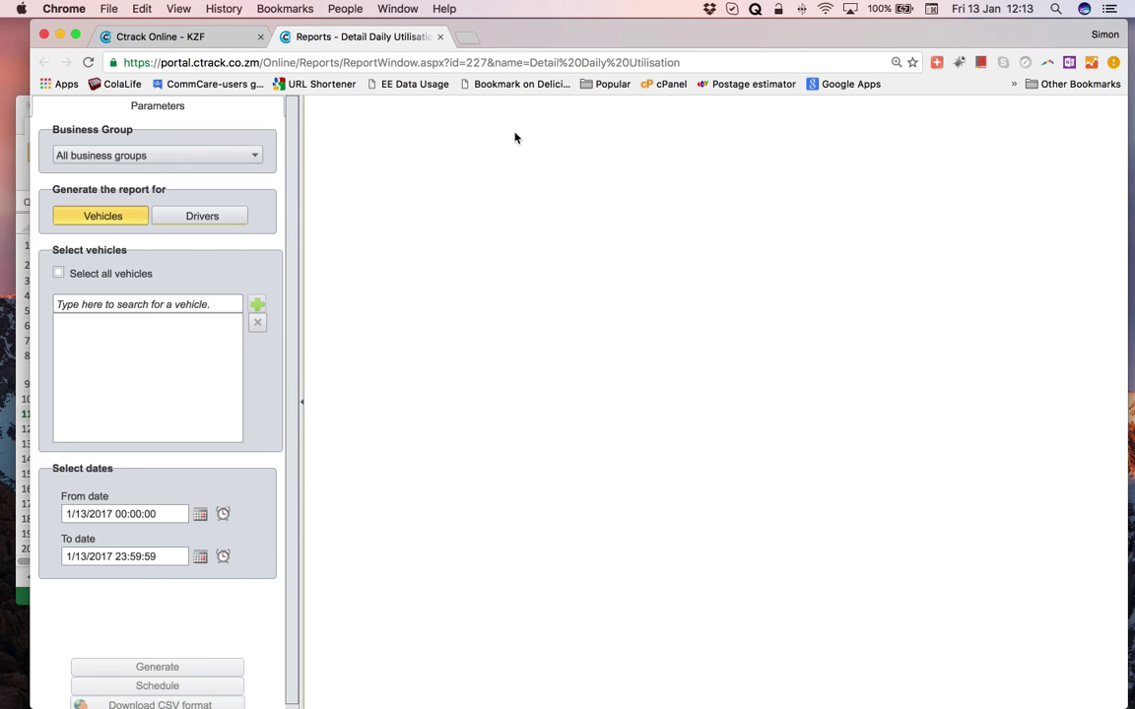
- Include all vehicles in the report and set both the from date and the to date to 1/12/2017
left_click(58, 273)
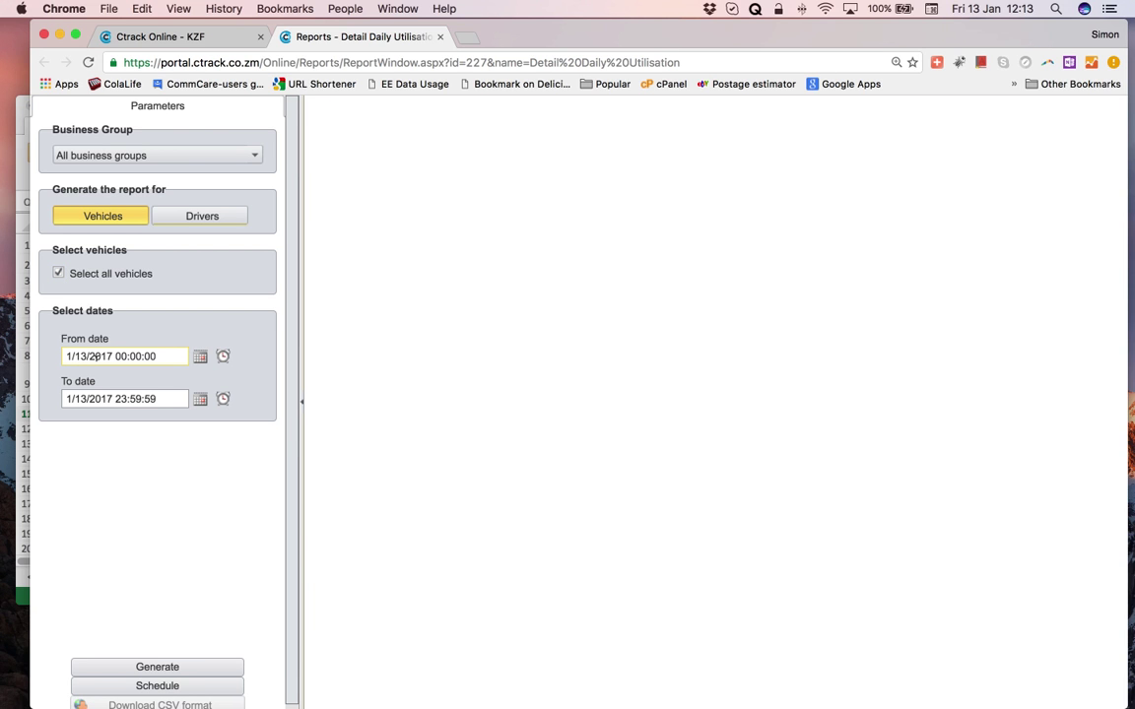
left_click(200, 359)
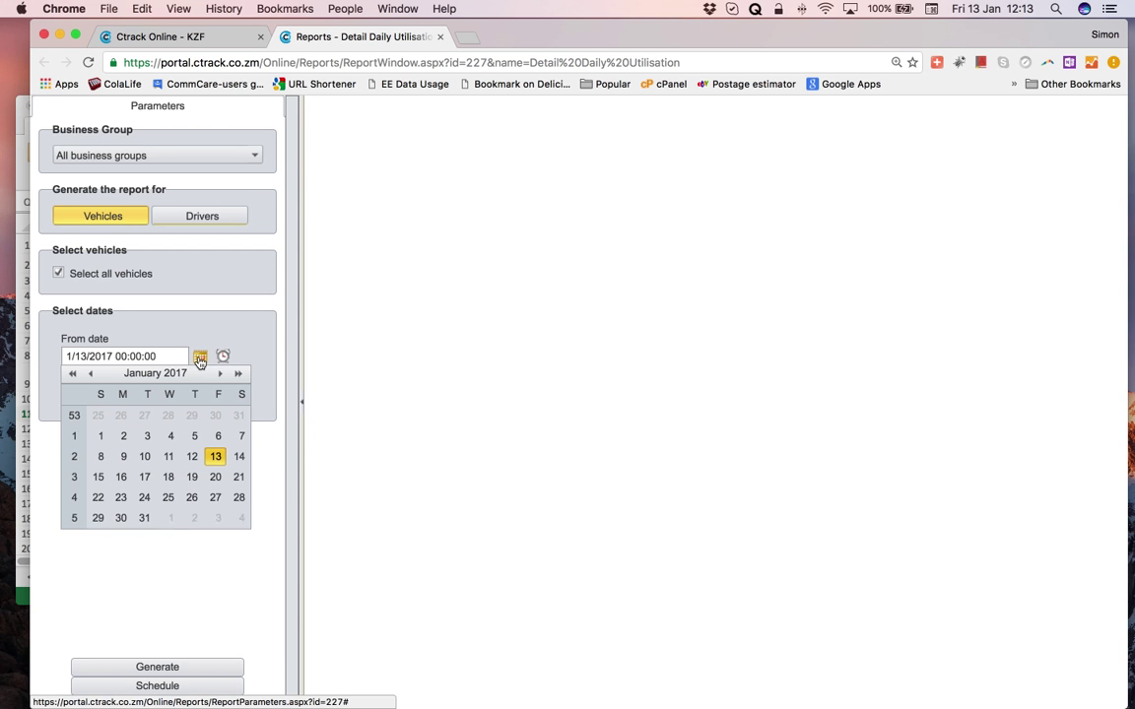
left_click(192, 457)
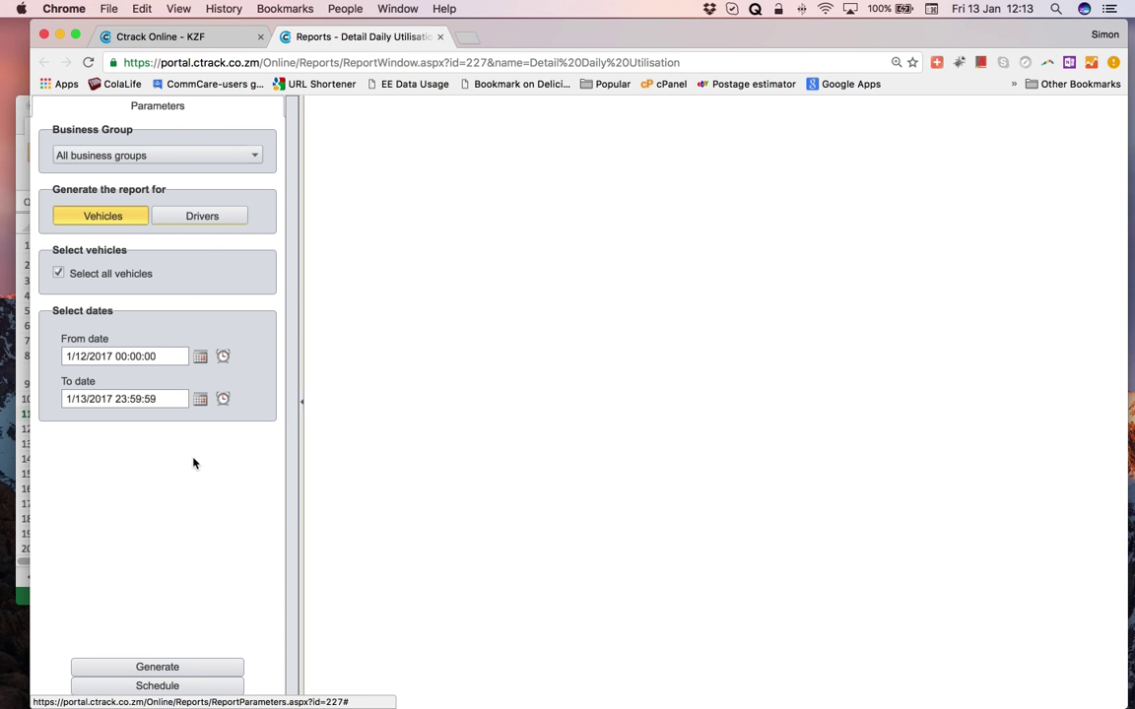
left_click(200, 399)
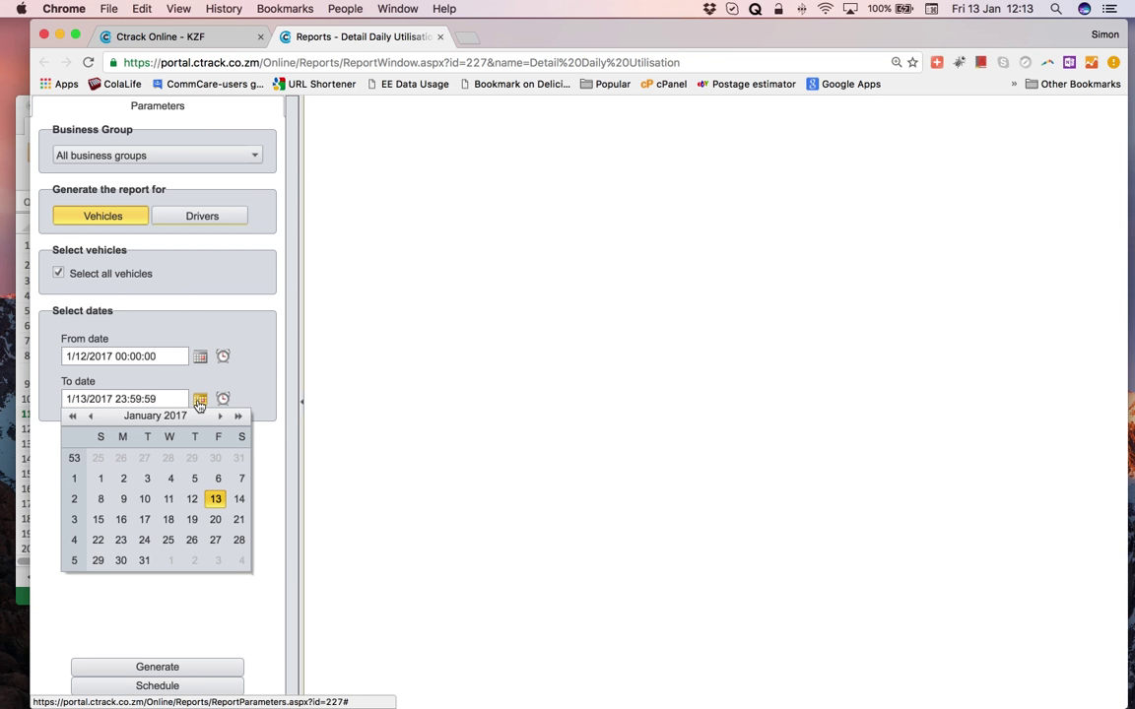
left_click(192, 501)
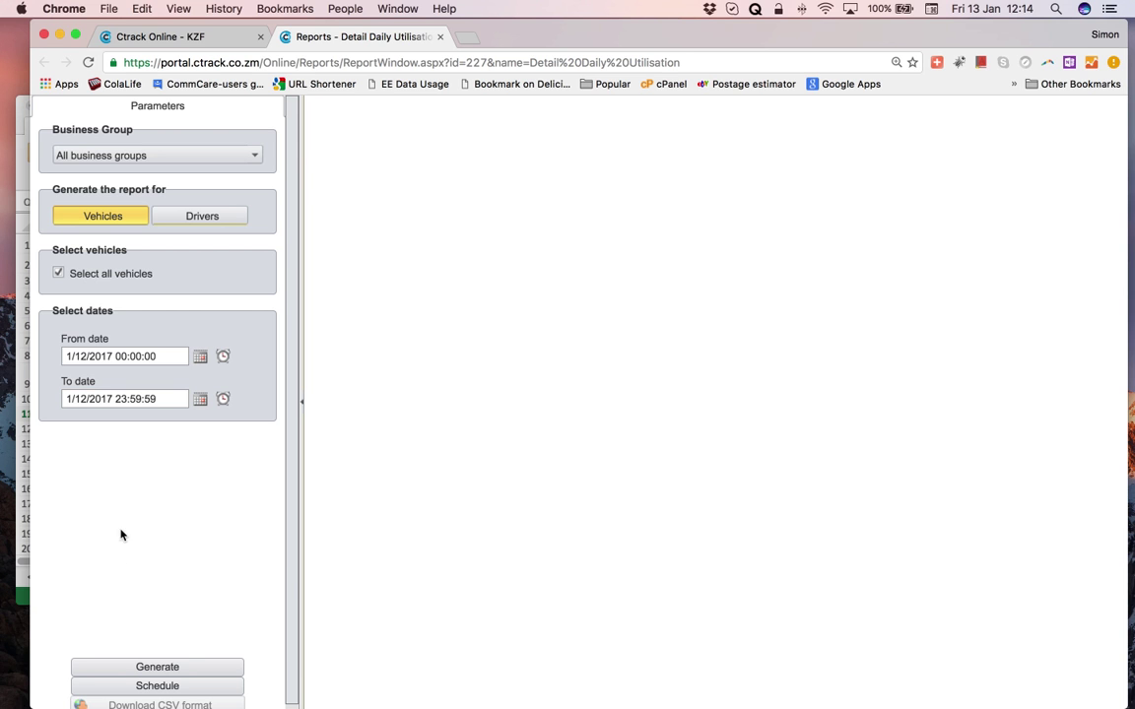
- Generate the Detail Daily Utilisation report and enlarge it so the ignition times and driving distances are readable
left_click(172, 670)
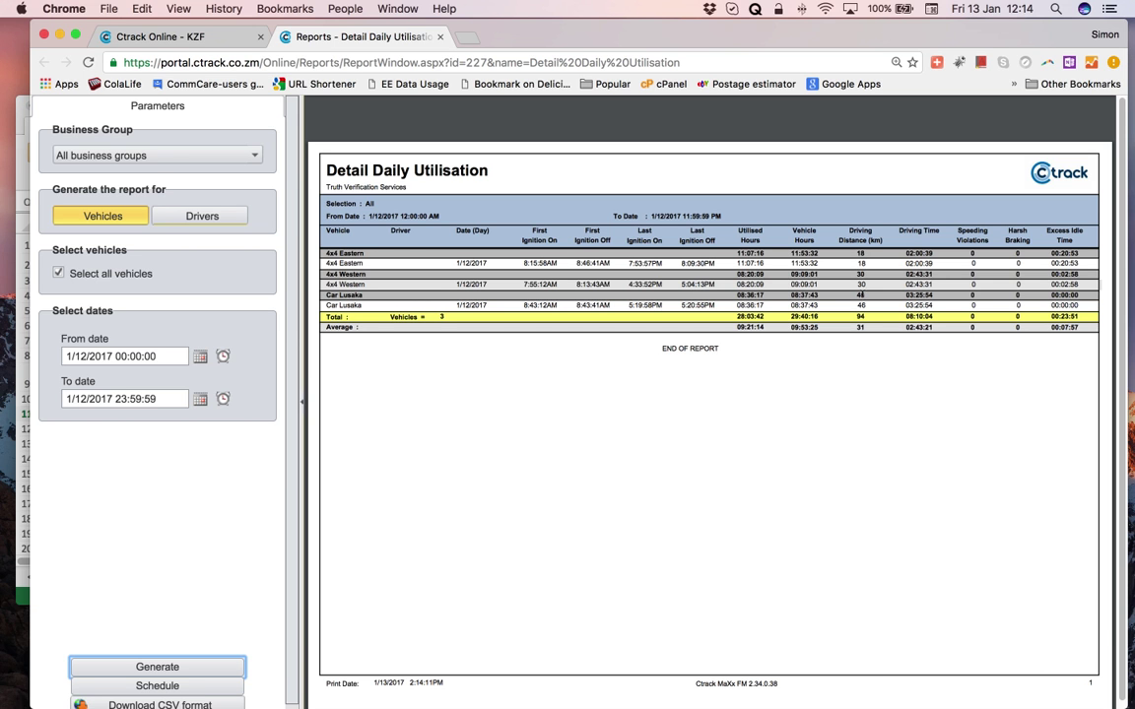
mouse_move(1081, 594)
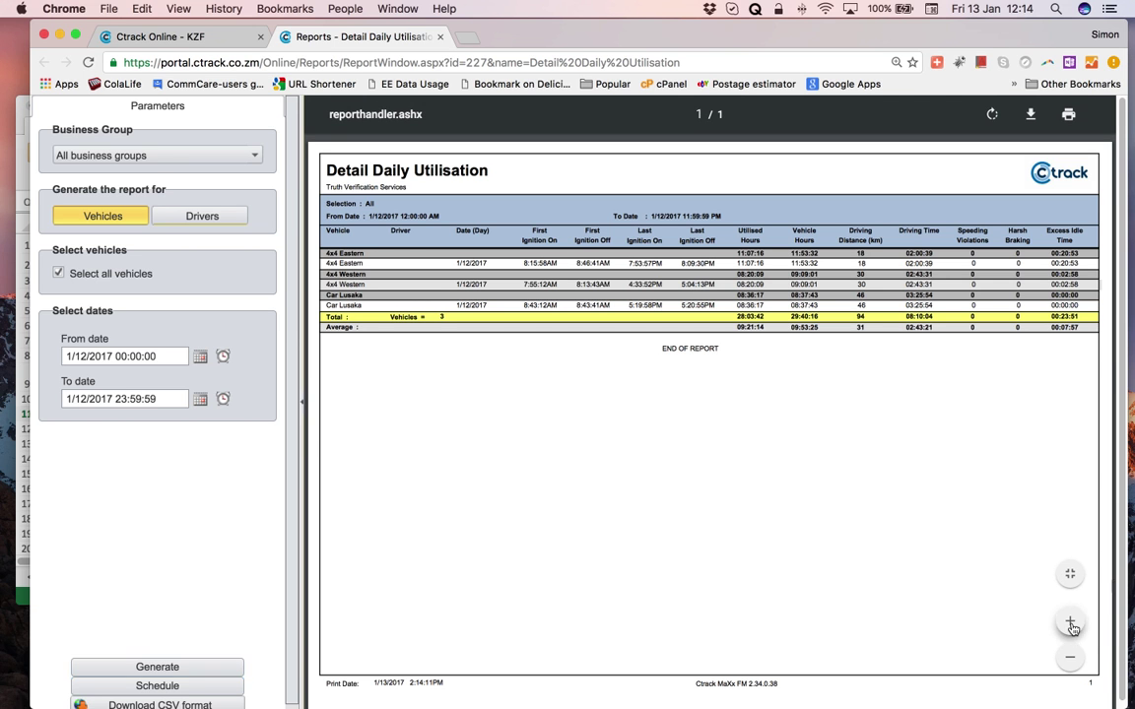
left_click(1071, 624)
left_click(1071, 624)
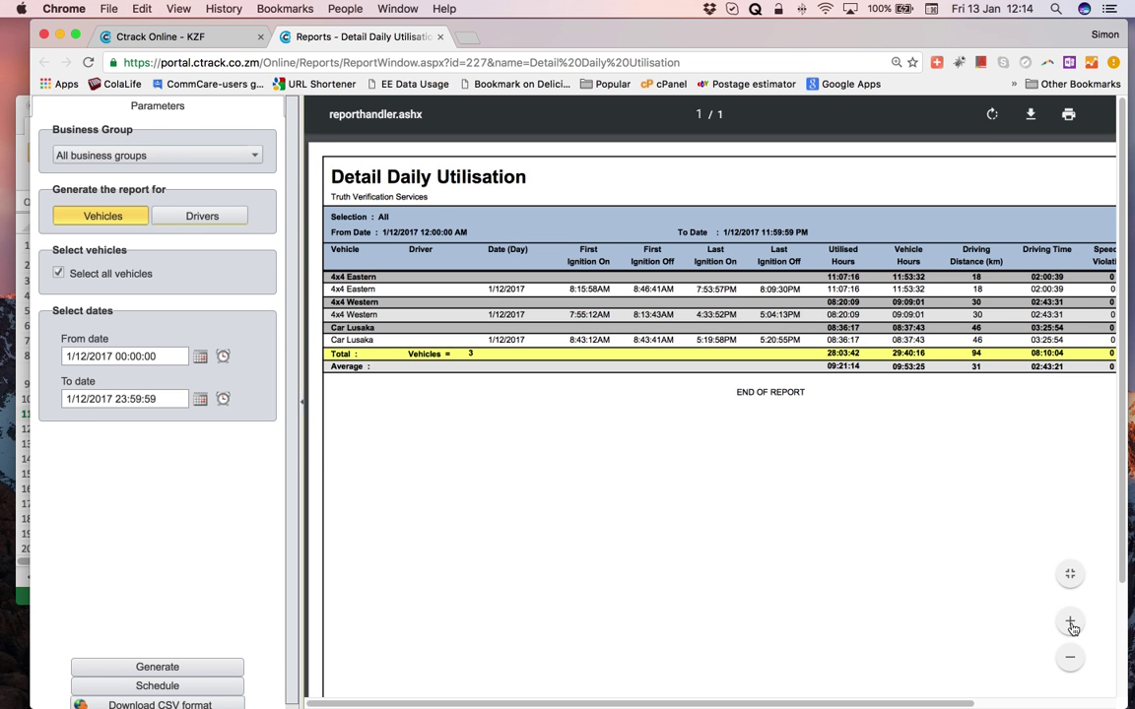
left_click(1071, 625)
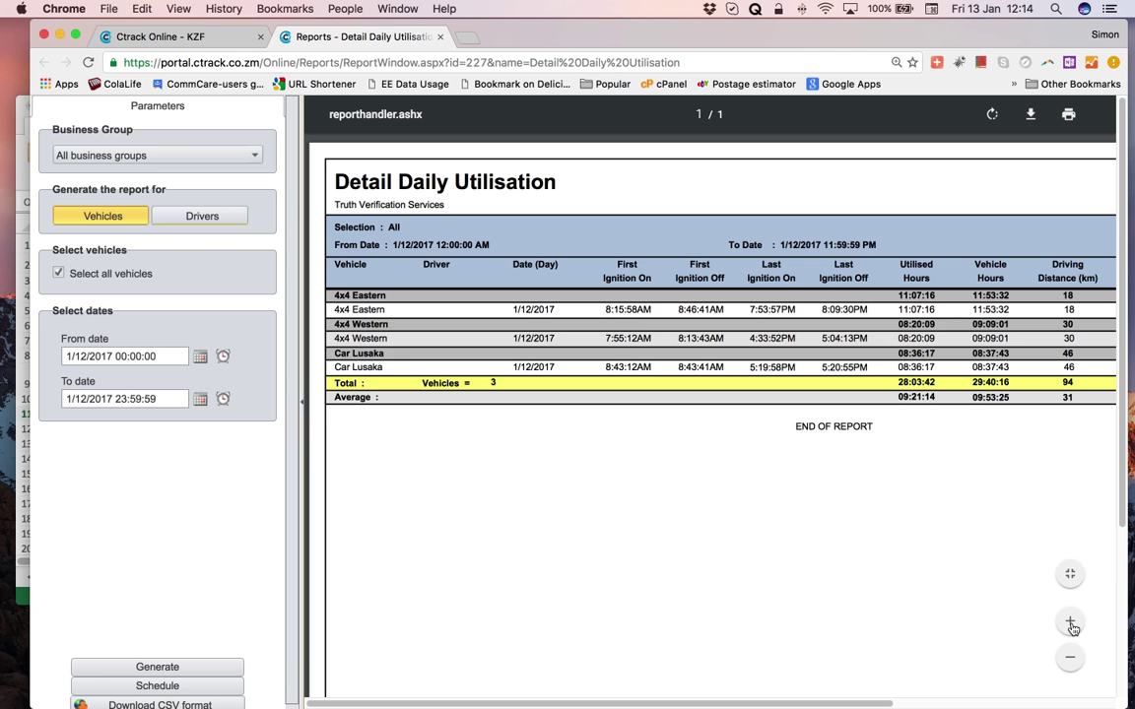
scroll(833, 549, "down", 2)
scroll(833, 550, "up", 1)
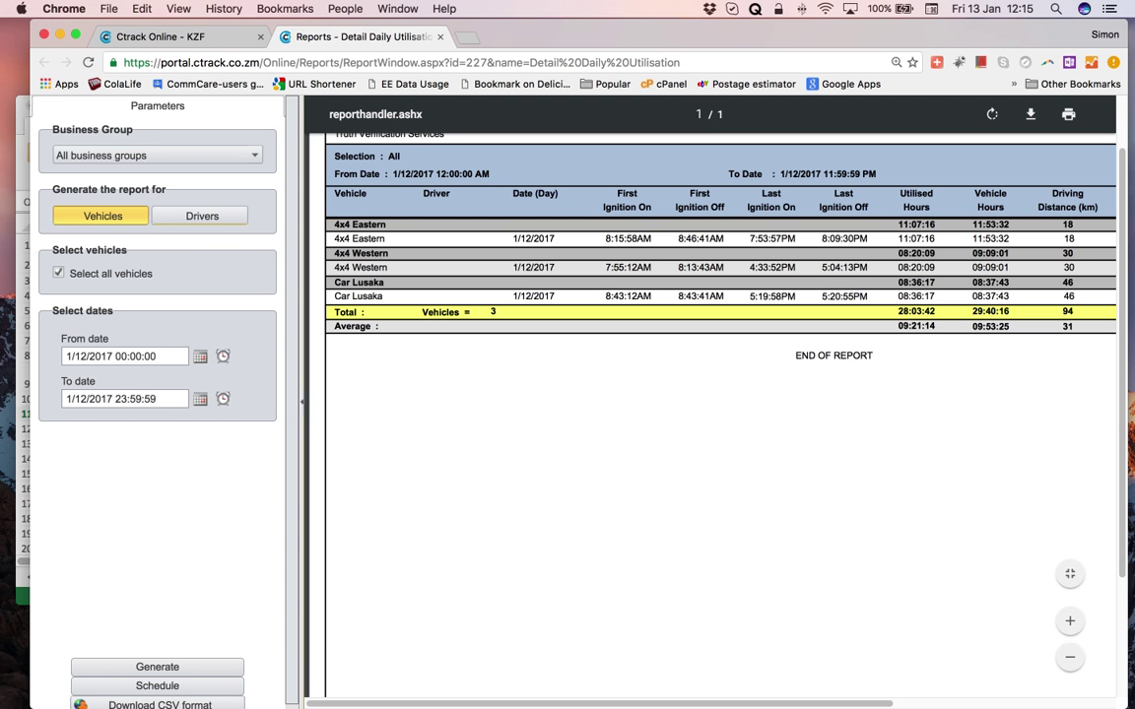
- Switch to the Excel vehicle movement report, lower its window and shorten the Chrome window so report and spreadsheet can be read together
key("super+Tab")
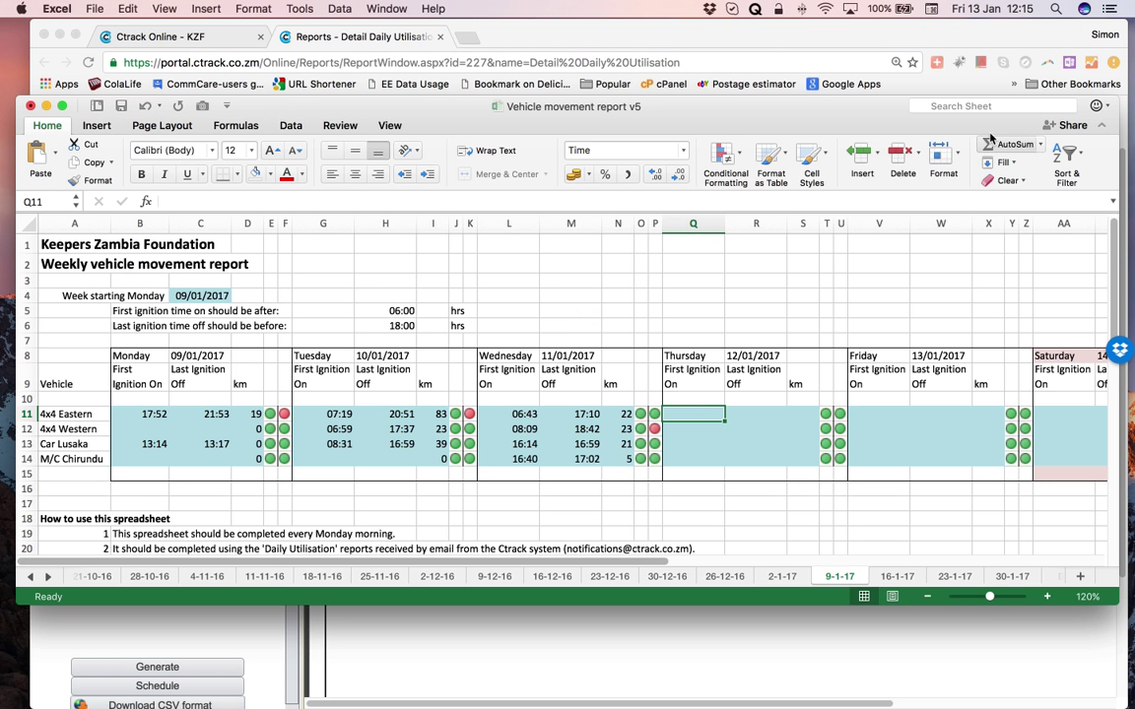
left_click_drag(630, 99, 627, 203)
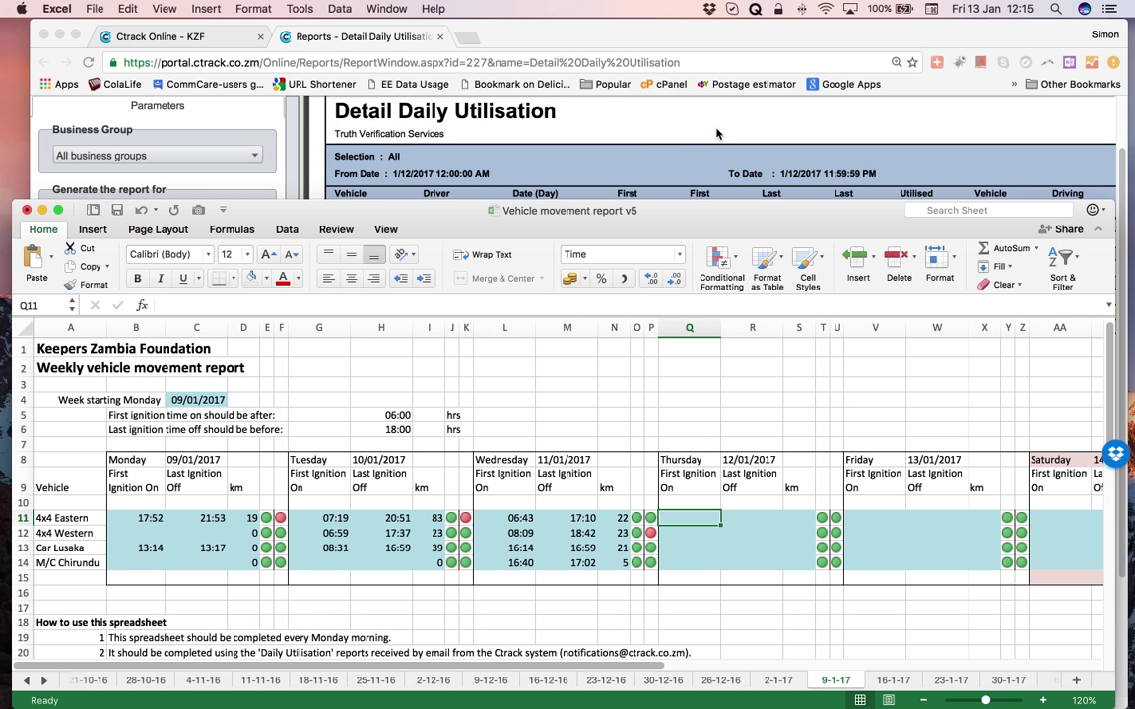
left_click_drag(654, 209, 596, 286)
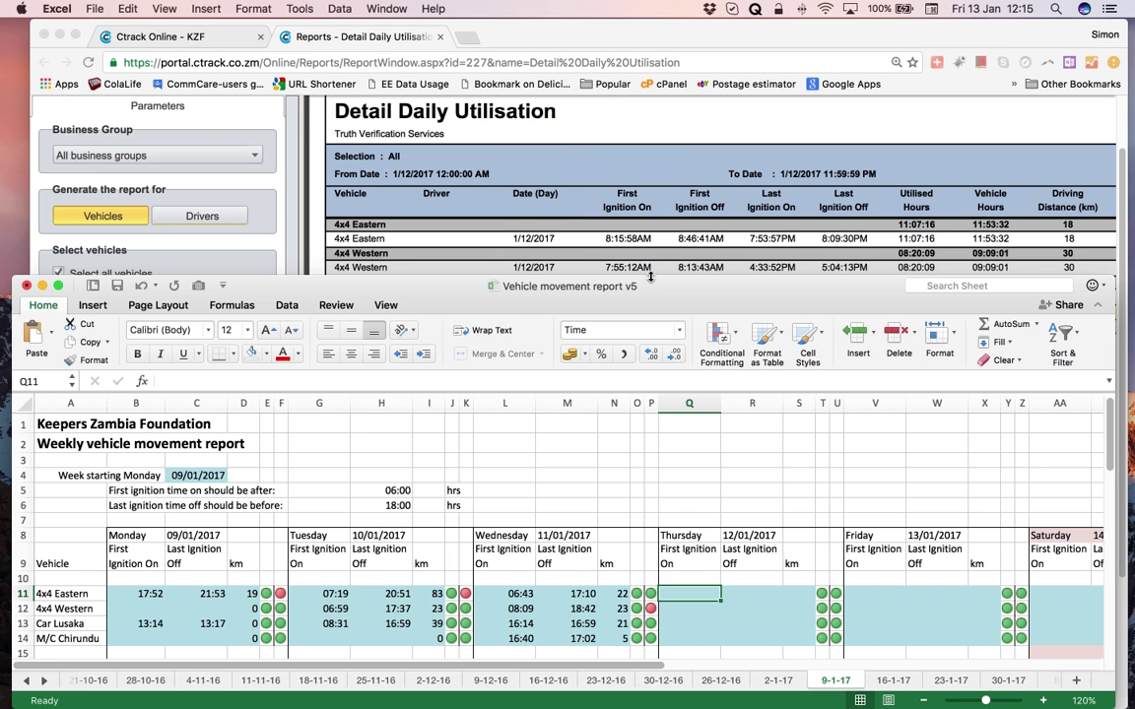
left_click(688, 132)
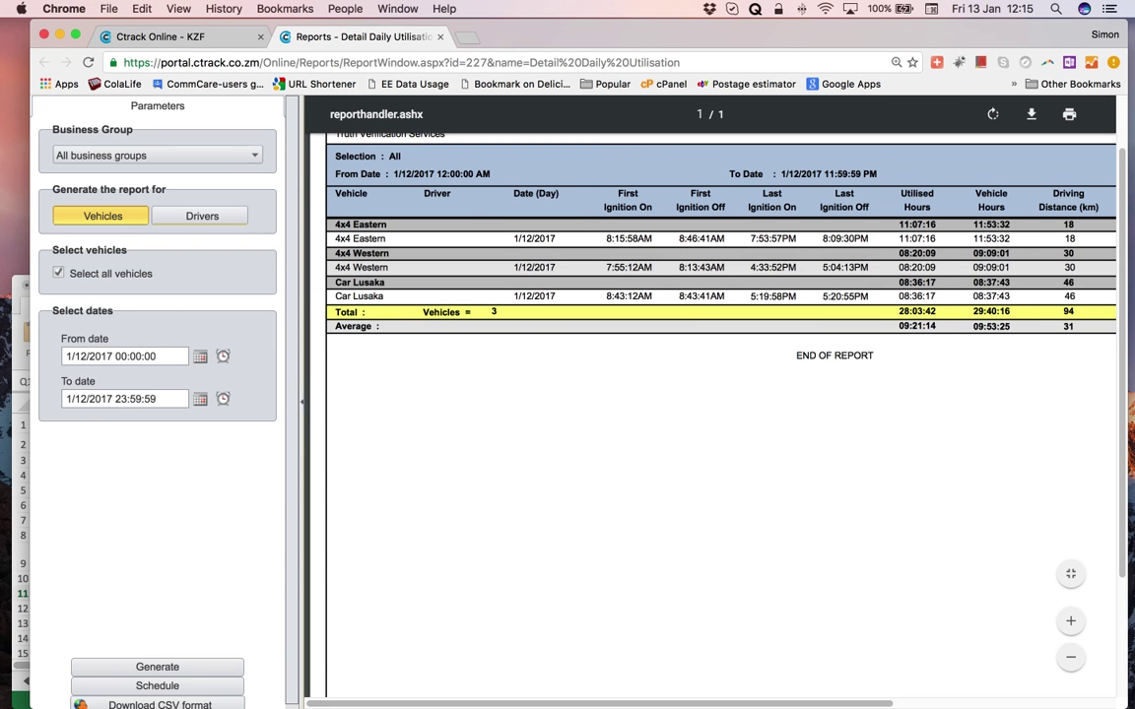
left_click_drag(694, 707, 687, 364)
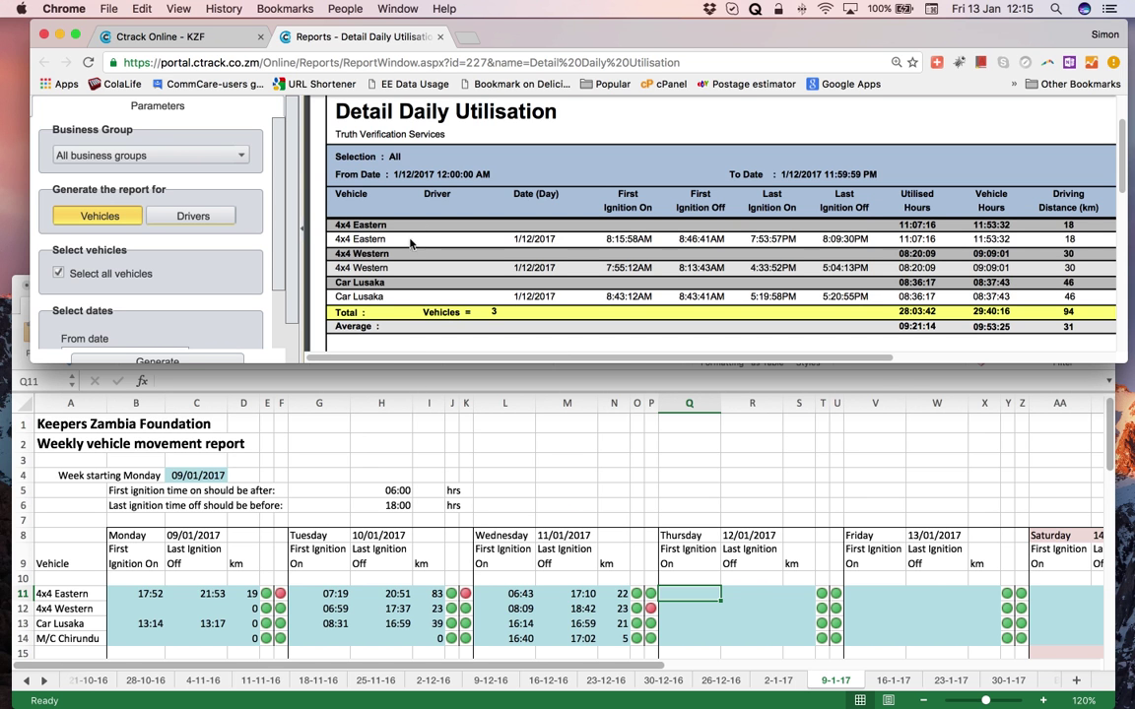
- Fill in Thursday 12/01/2017 for 4x4 Eastern in Excel: first ignition on 8:15, last ignition off 20:09 and 18 km
mouse_move(425, 175)
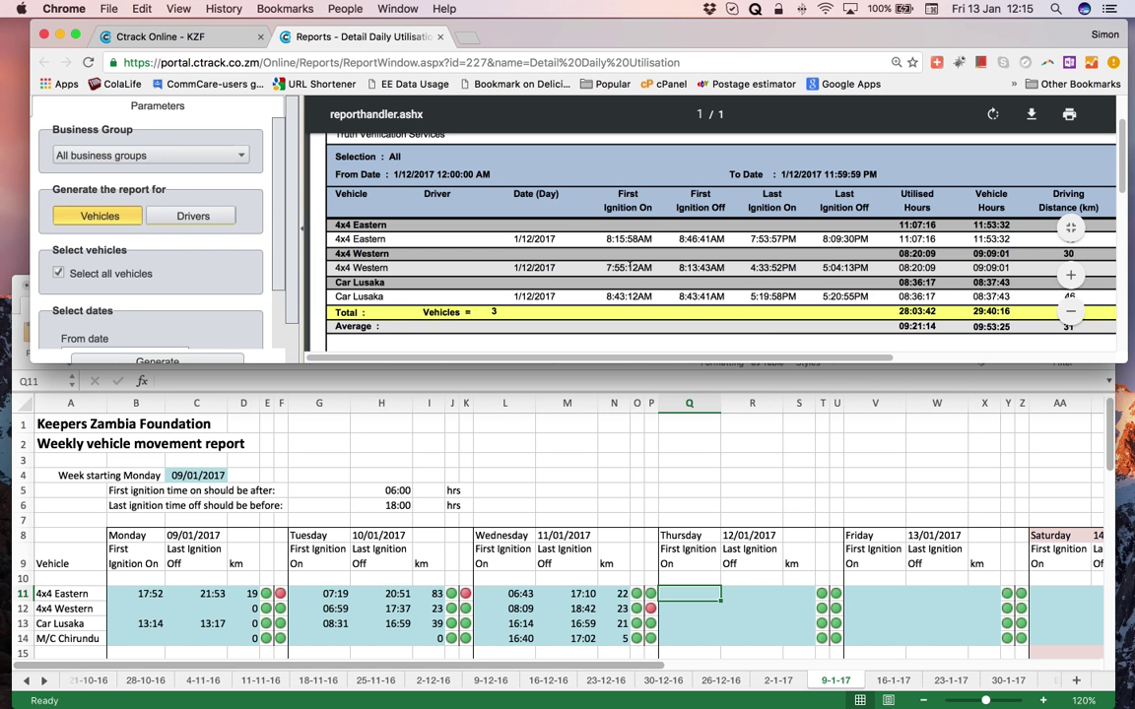
left_click(687, 594)
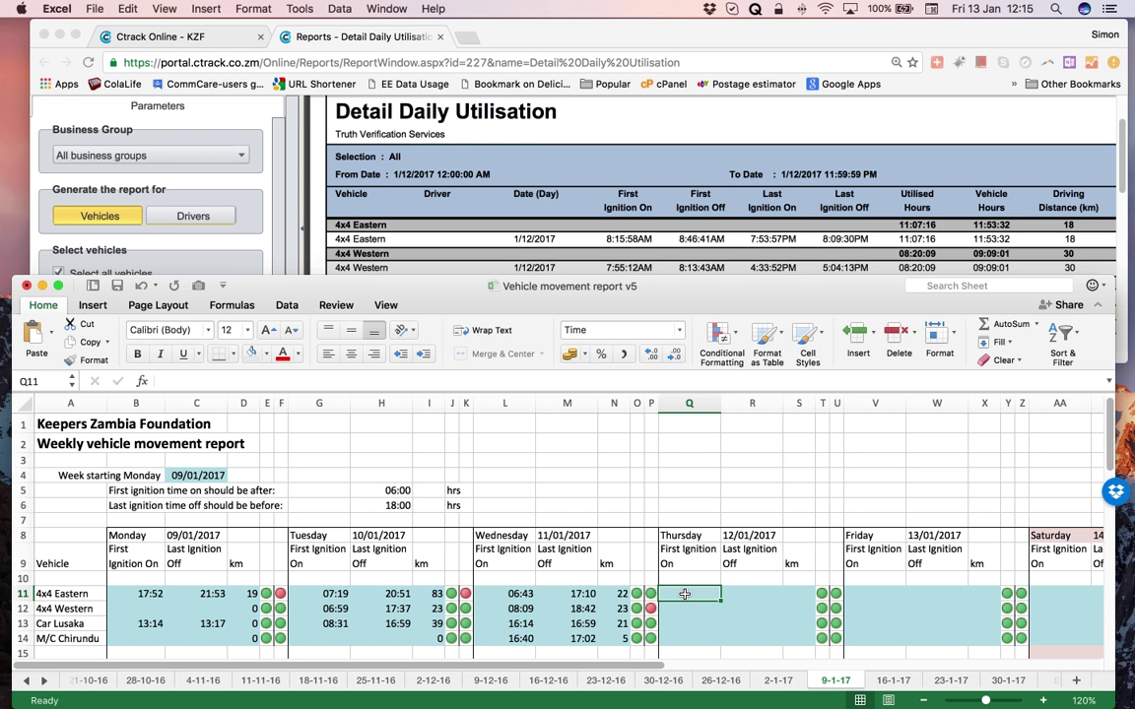
type("8")
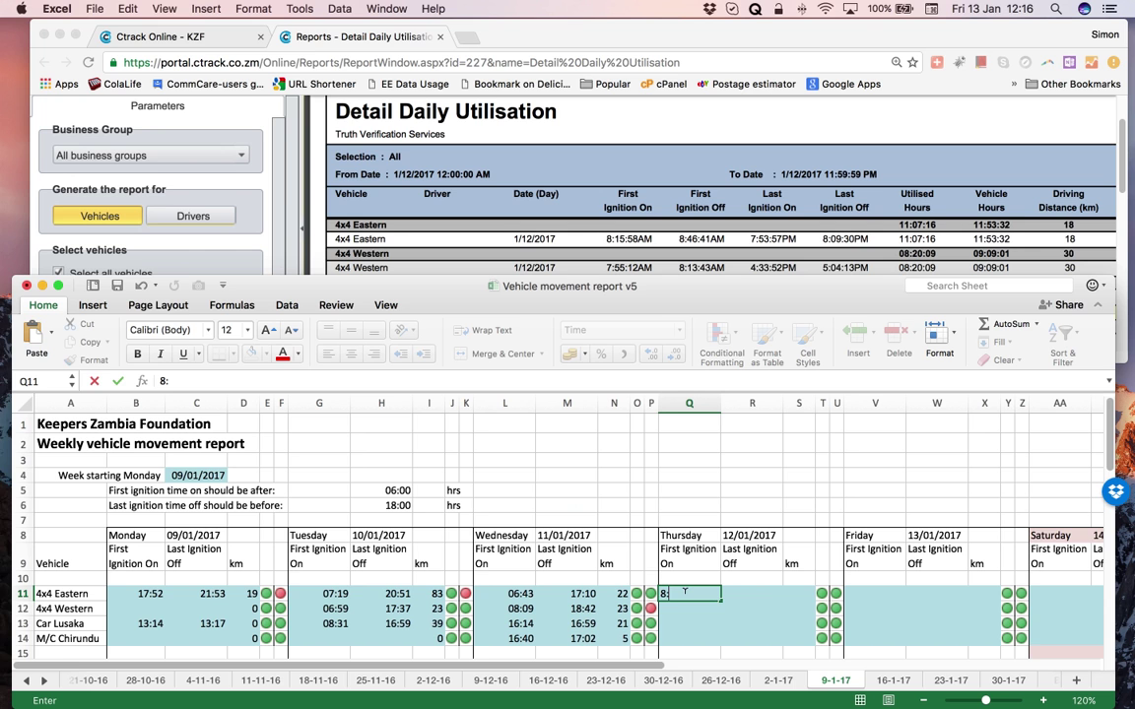
type(":15")
key("Tab")
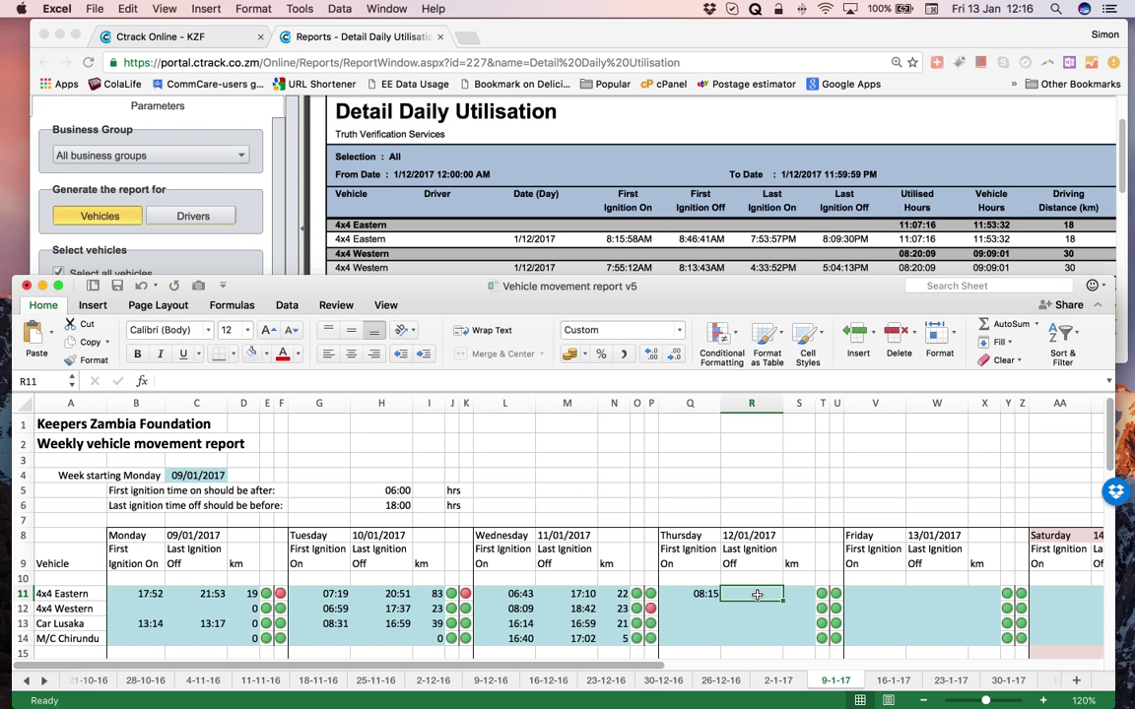
type("20")
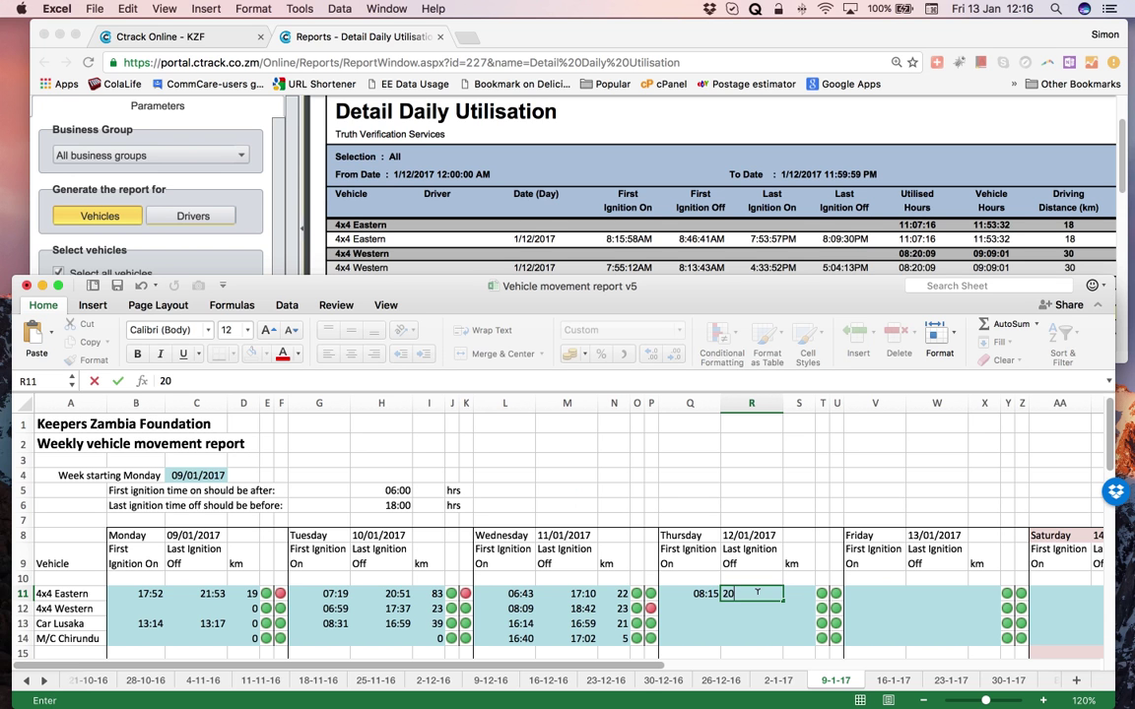
type(":09")
key("Return")
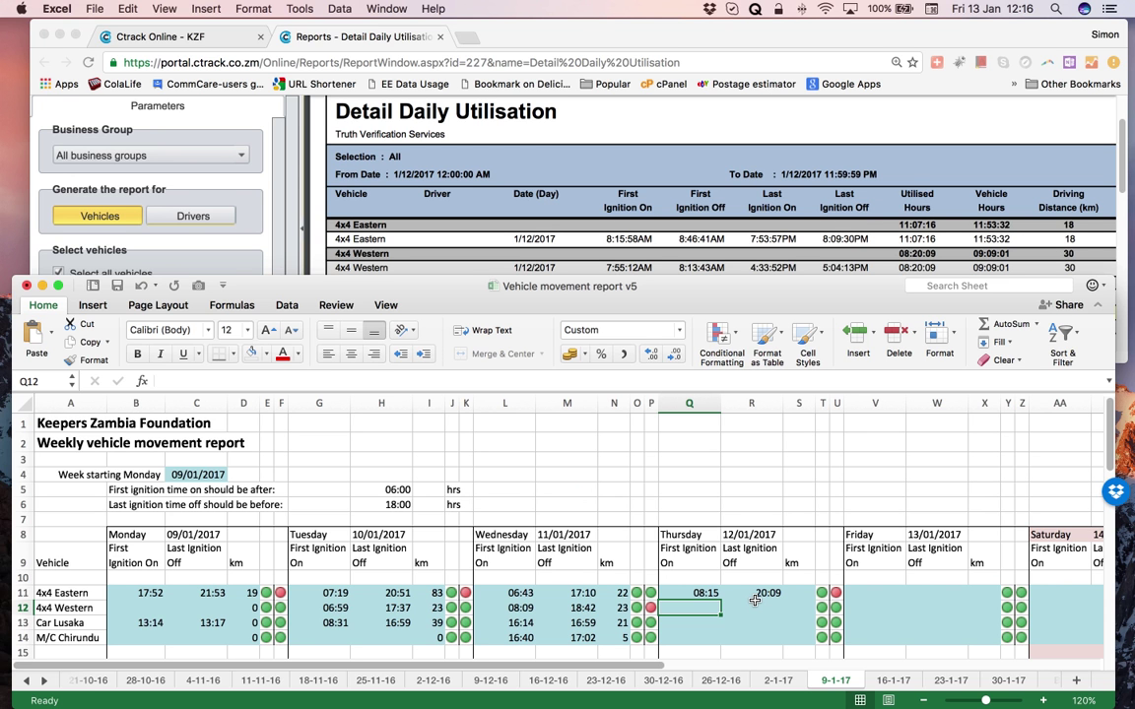
left_click(797, 592)
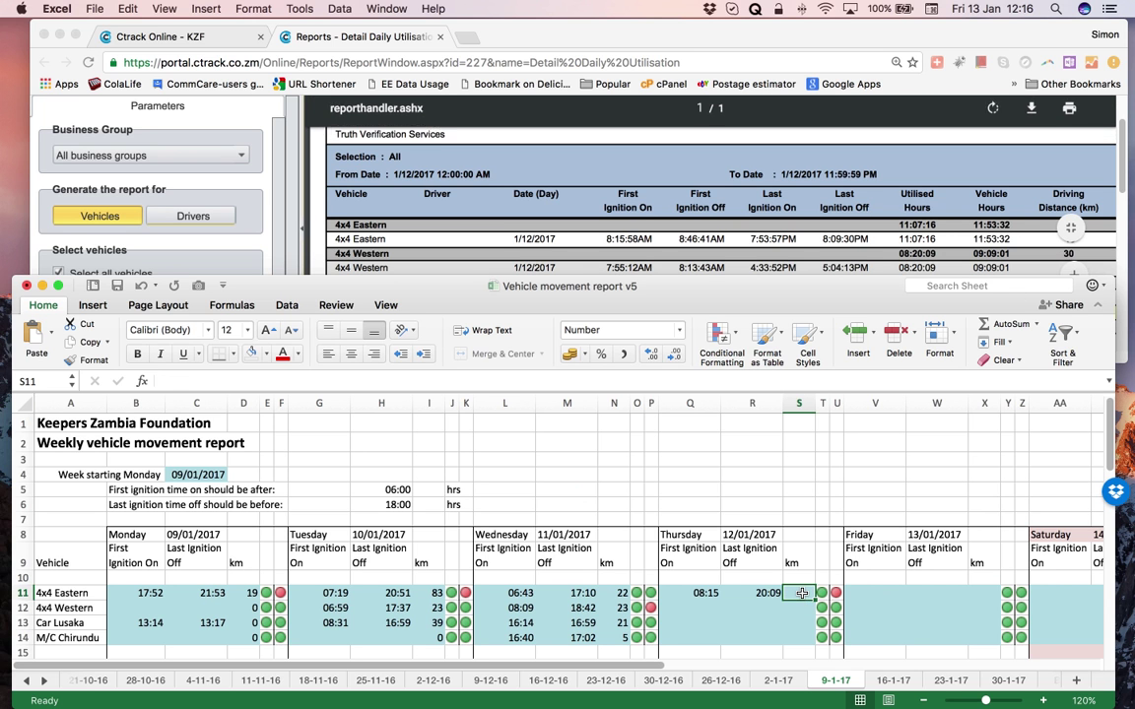
type("18")
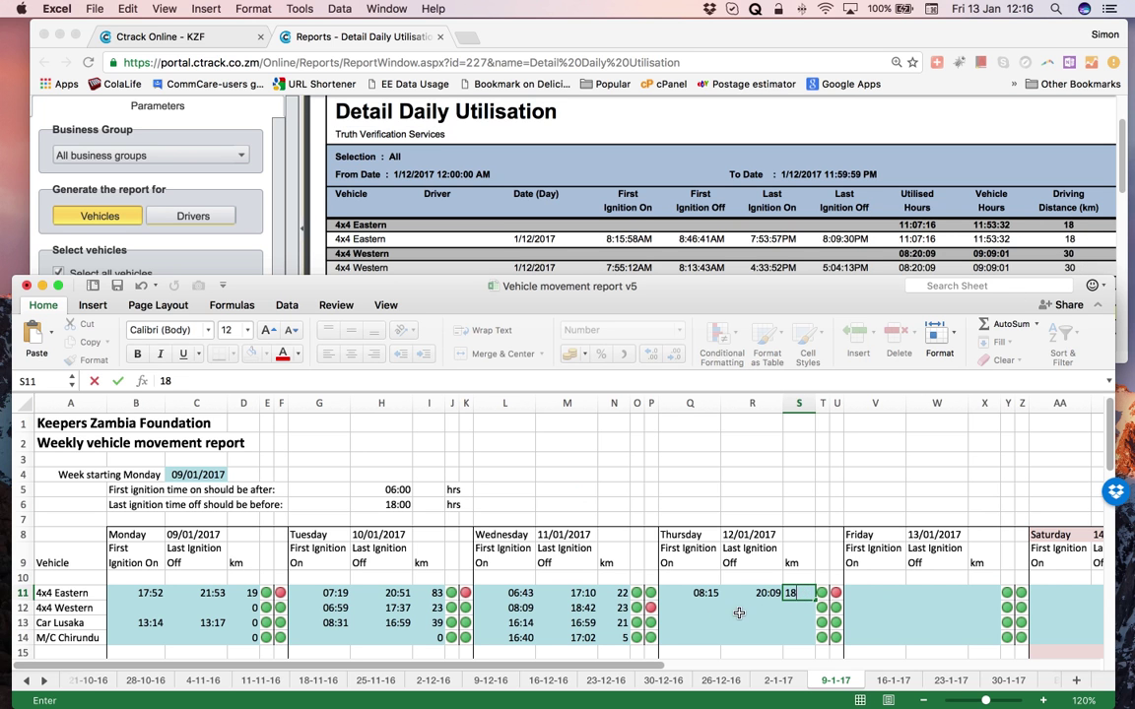
left_click(697, 608)
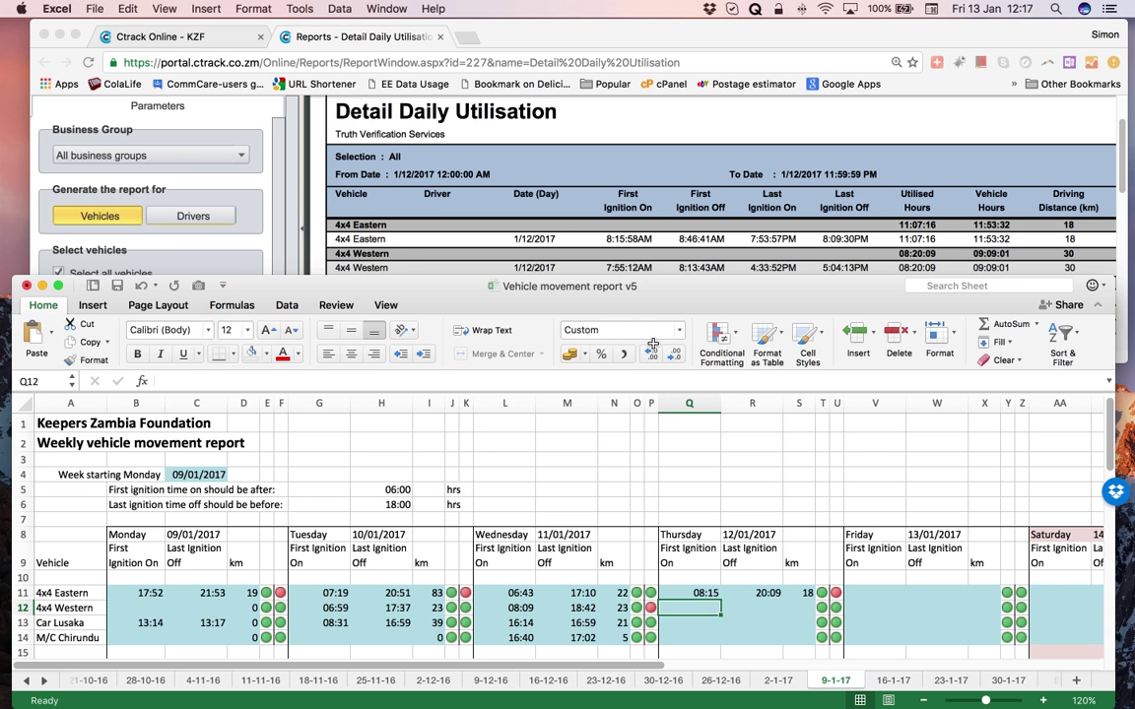
- Fill in Thursday 12/01/2017 for 4x4 Western from the utilisation report: first ignition on 7:55, last ignition off 17:04 and 30 km
scroll(583, 215, "down", 3)
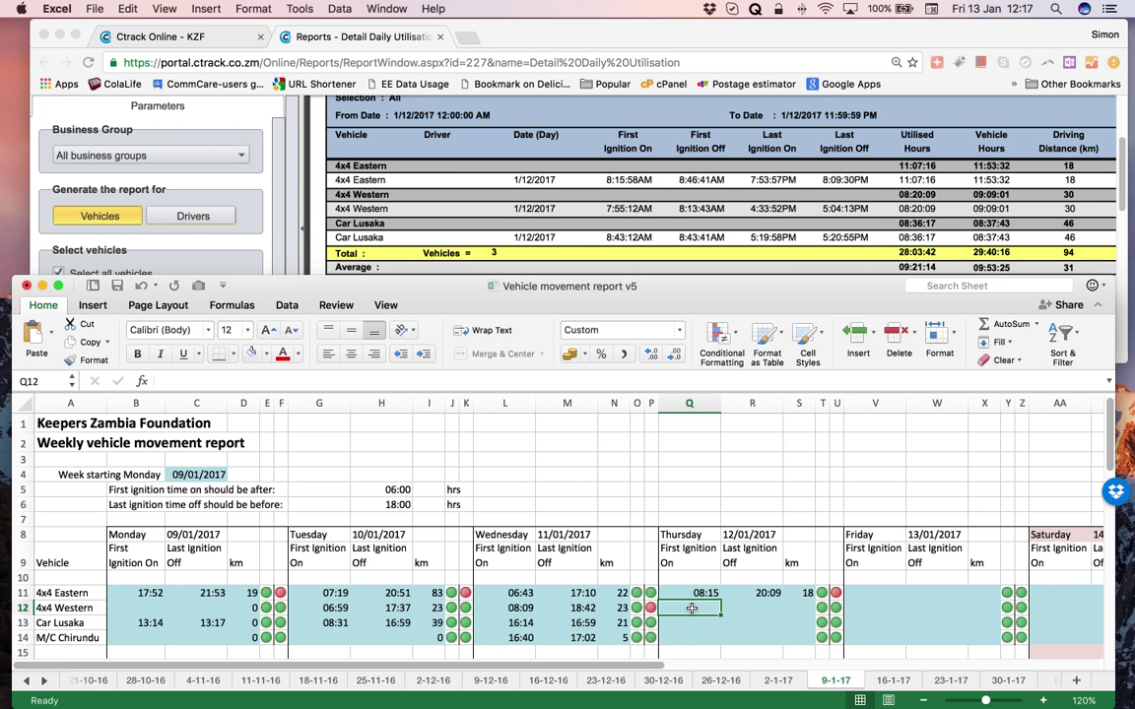
type("7:55")
key("Tab")
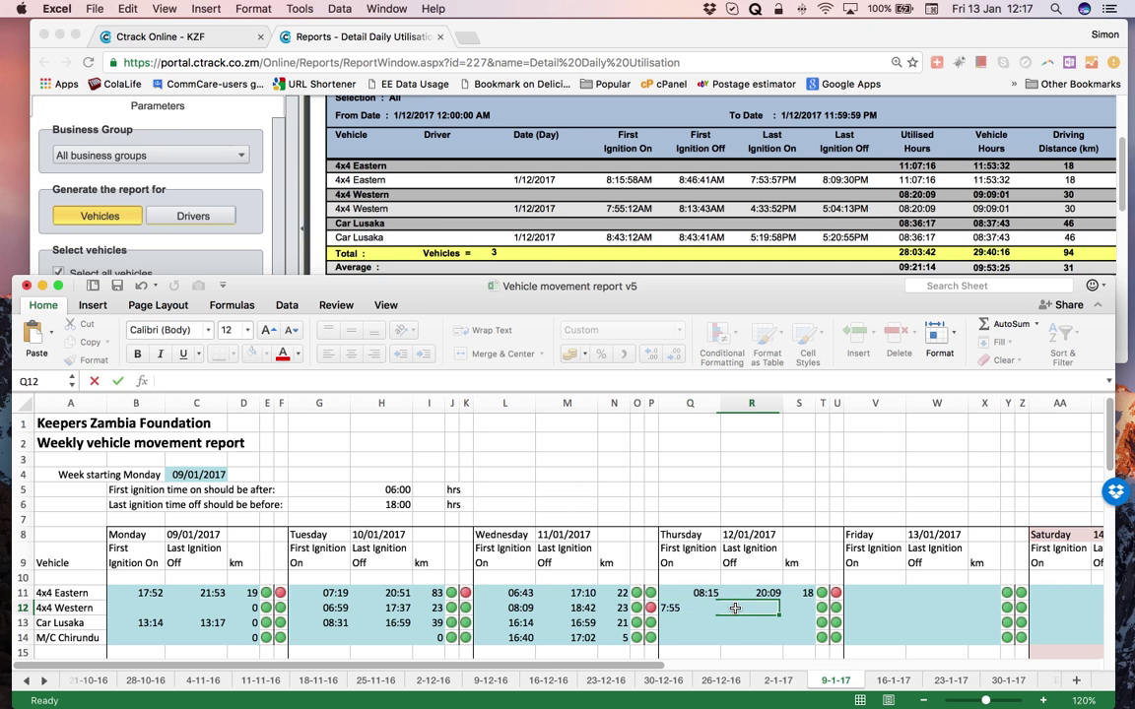
scroll(607, 215, "right", 1)
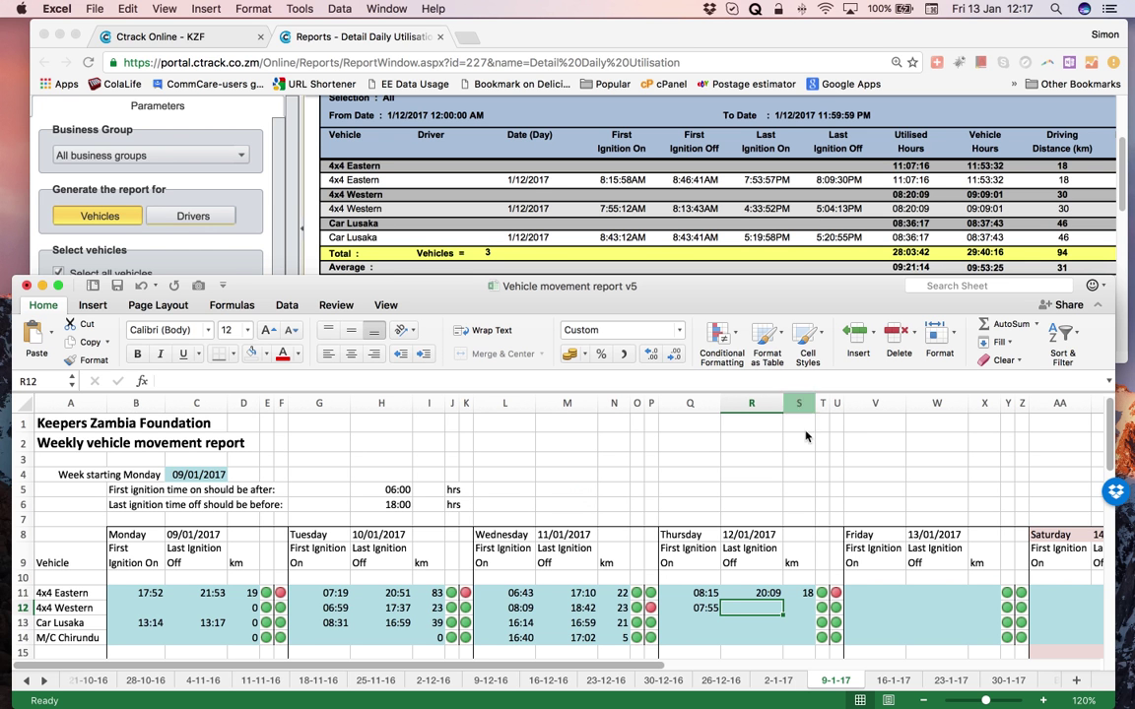
type("17:04")
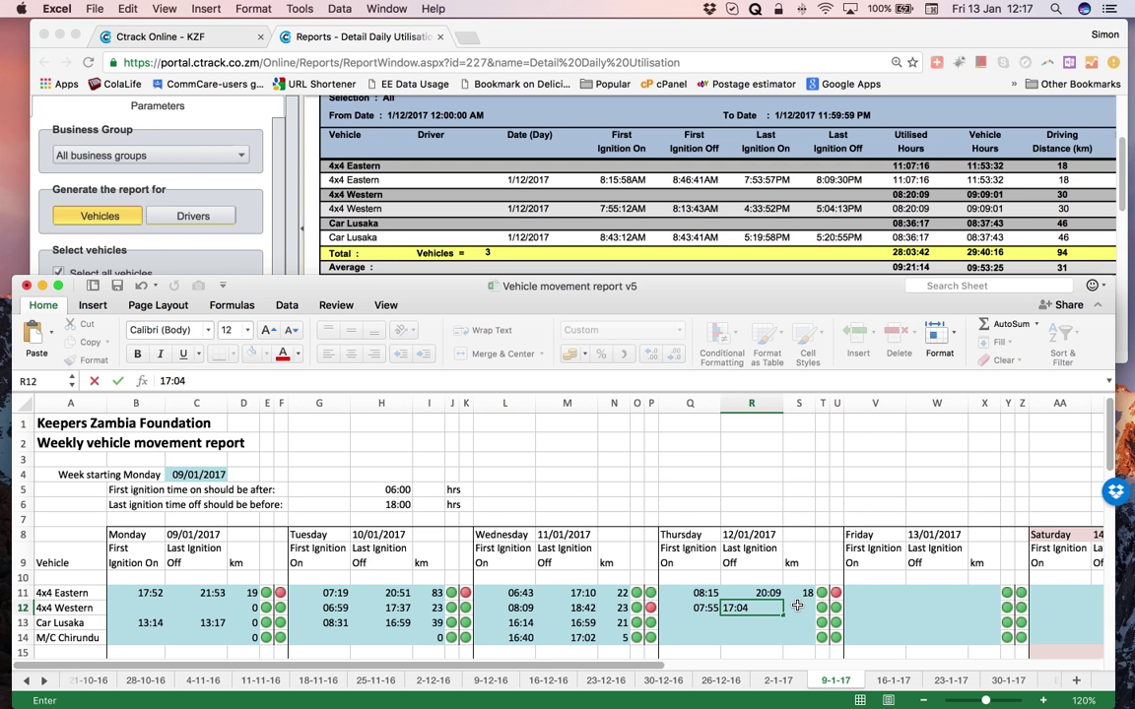
key("Tab")
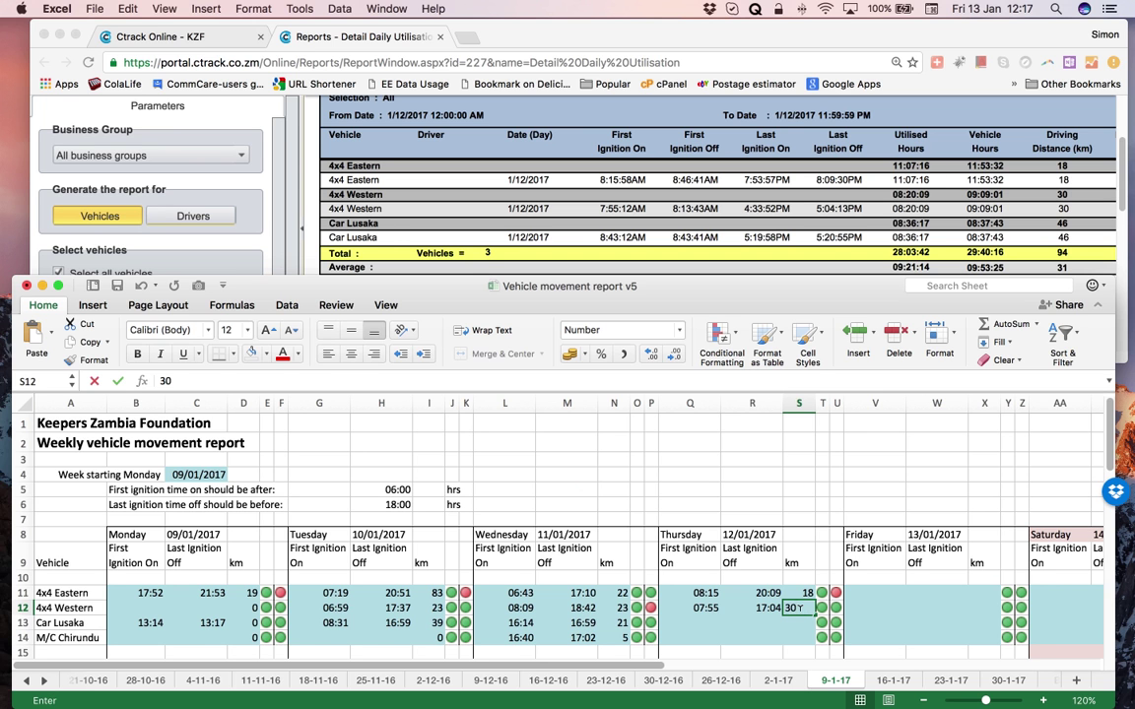
type("30")
- Fill in Thursday 12/01/2017 for Car Lusaka from the utilisation report: first ignition on 8:43, last ignition off 17:20 and 46 km
left_click(685, 624)
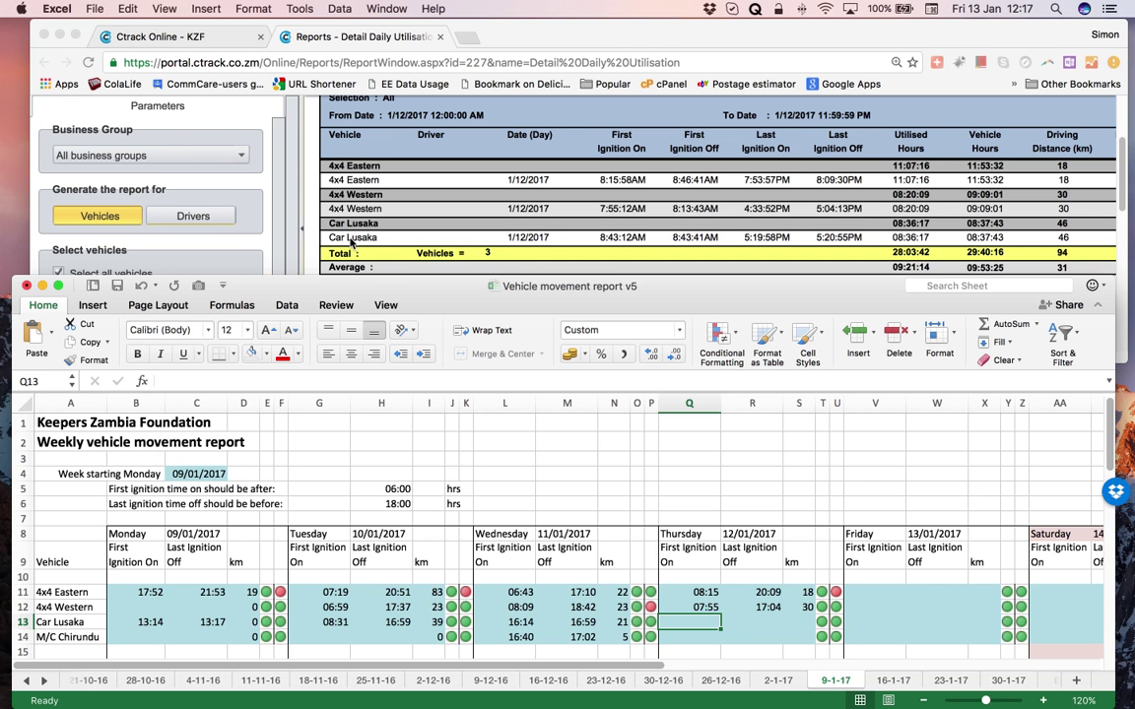
scroll(364, 234, "right", 1)
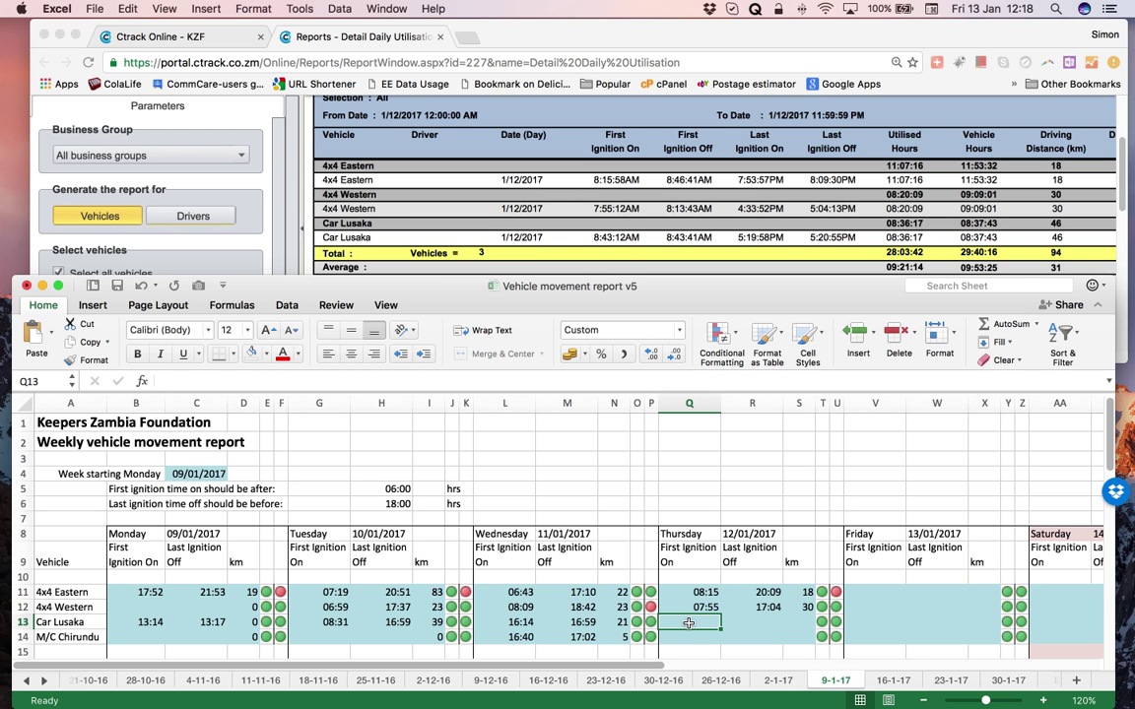
type("8:43")
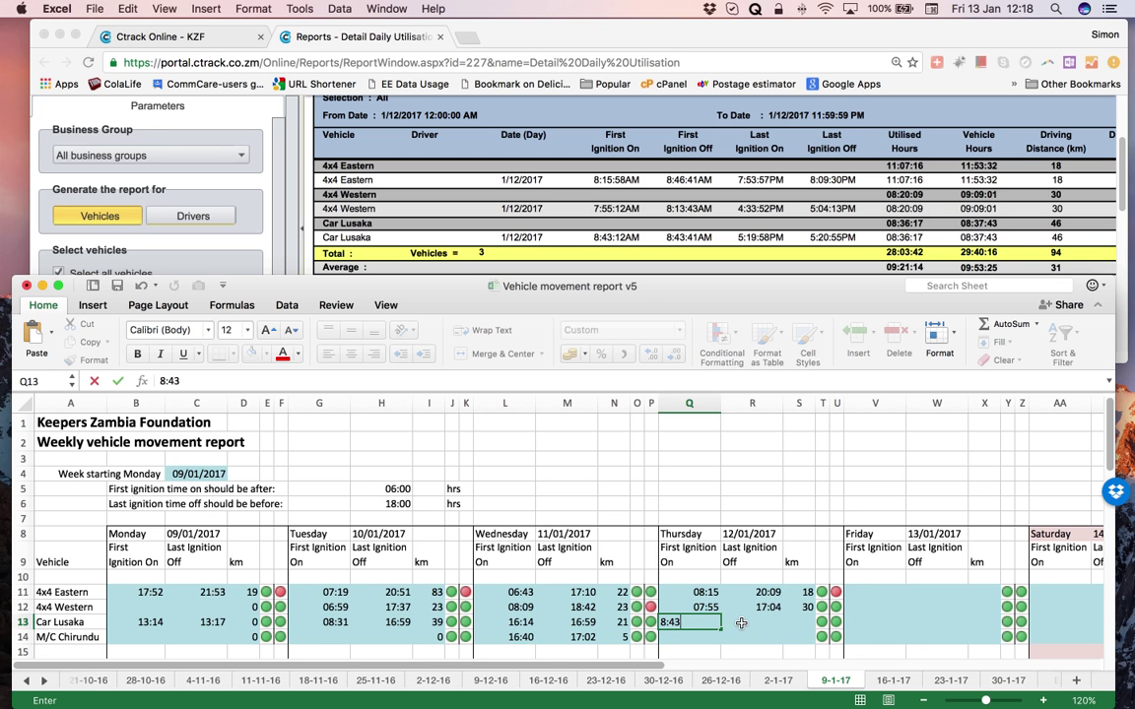
key("Tab")
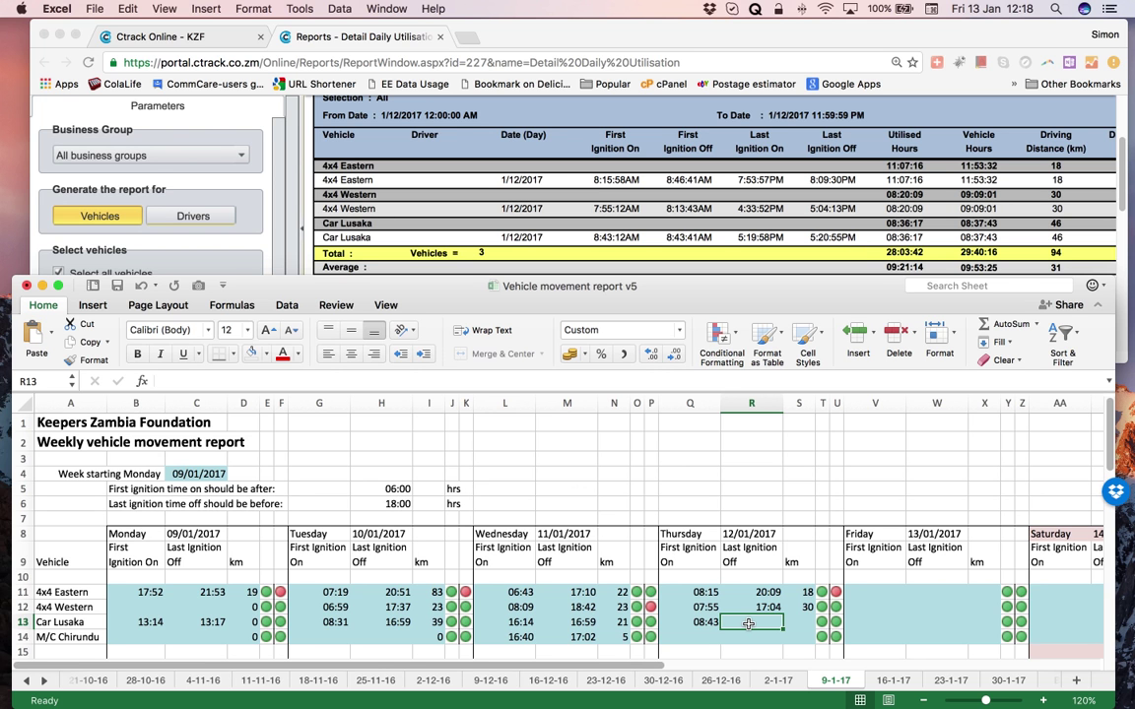
type("17:20")
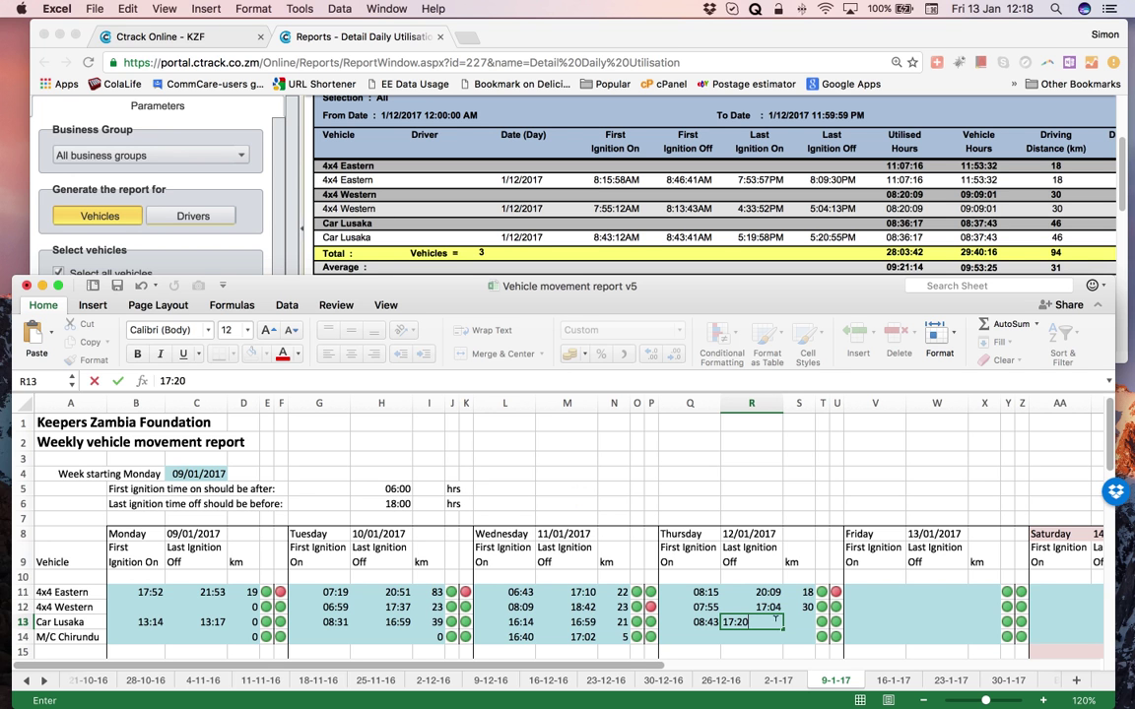
key("Tab")
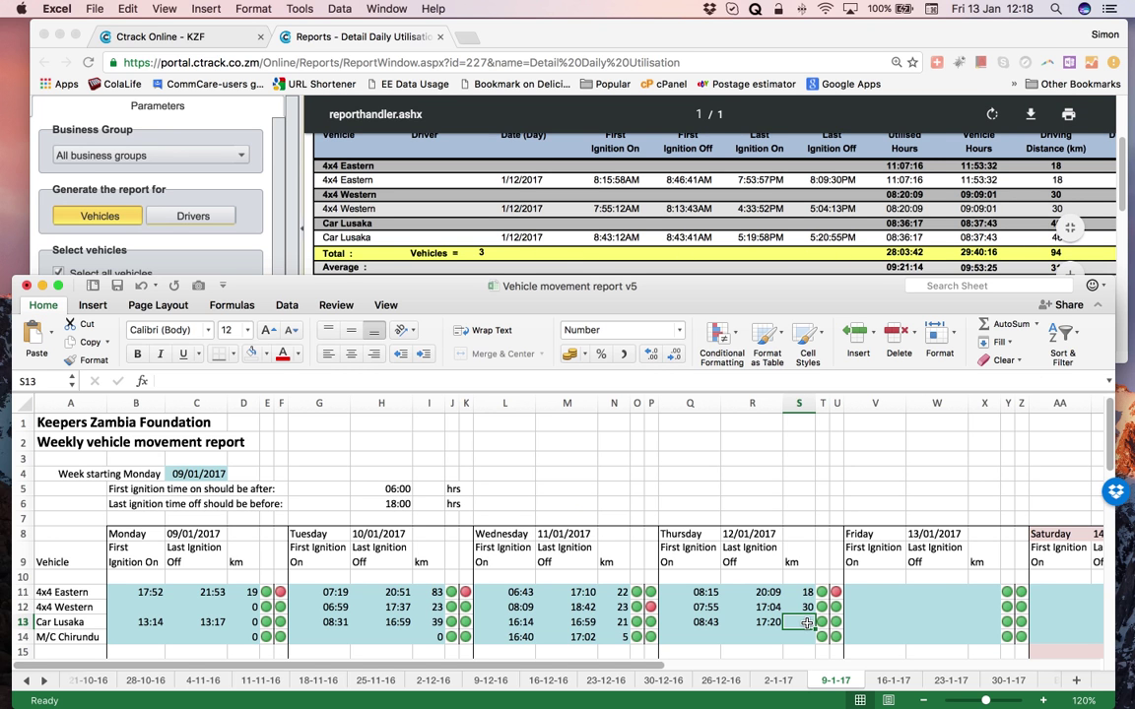
type("46")
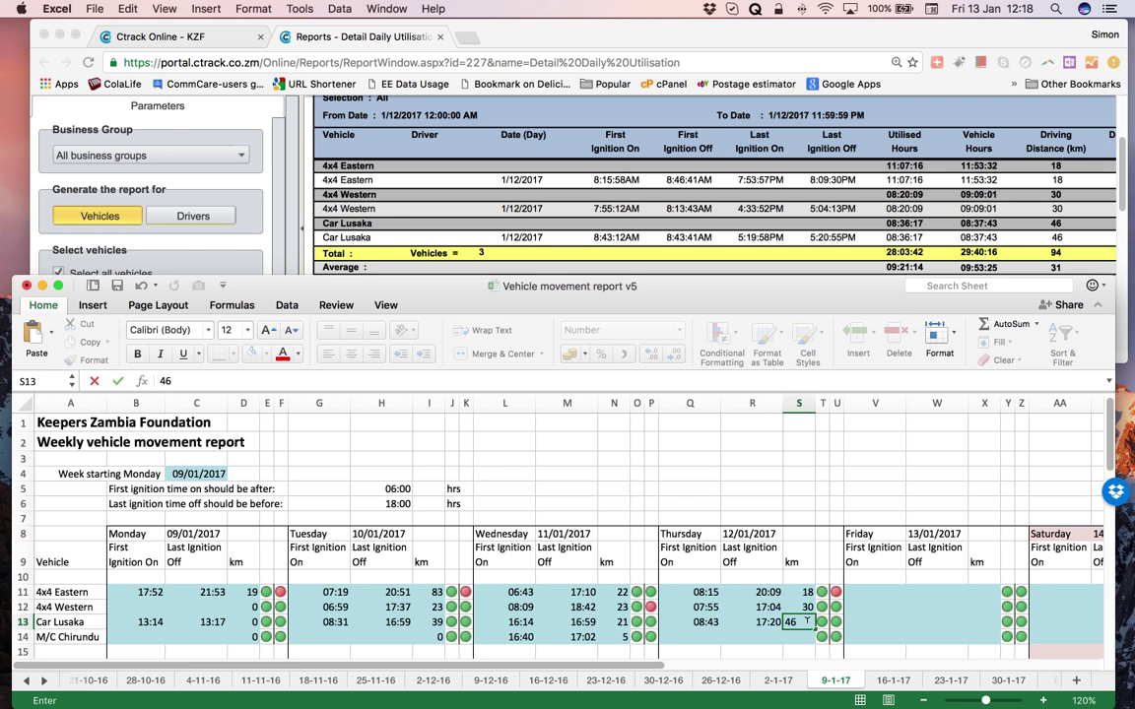
- Check the end of the report for M/C Chirundu and enter 0 km for Thursday 12/01/2017, leaving its ignition times blank
left_click(684, 637)
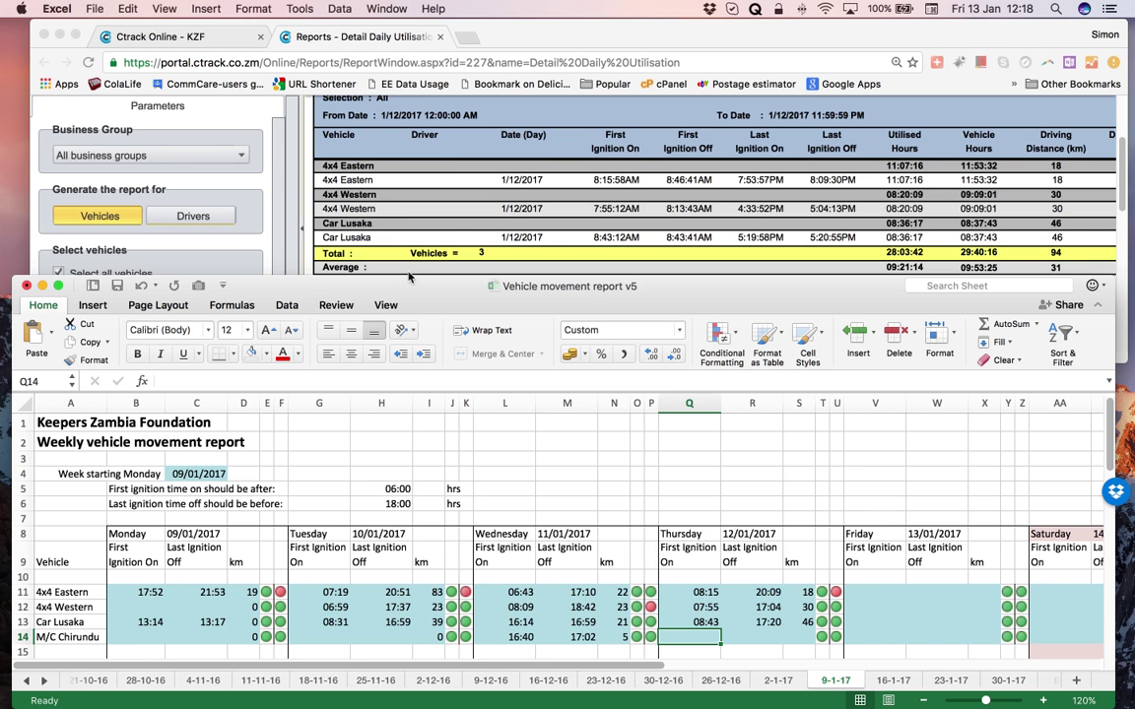
scroll(420, 264, "down", 2)
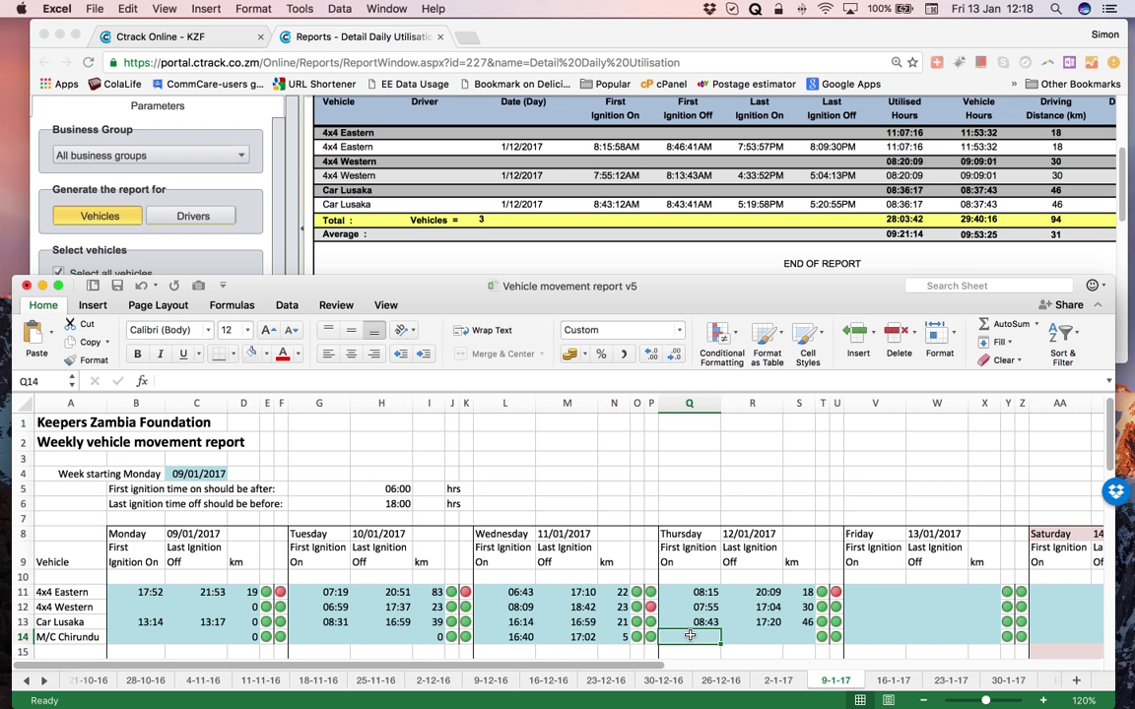
left_click(750, 636)
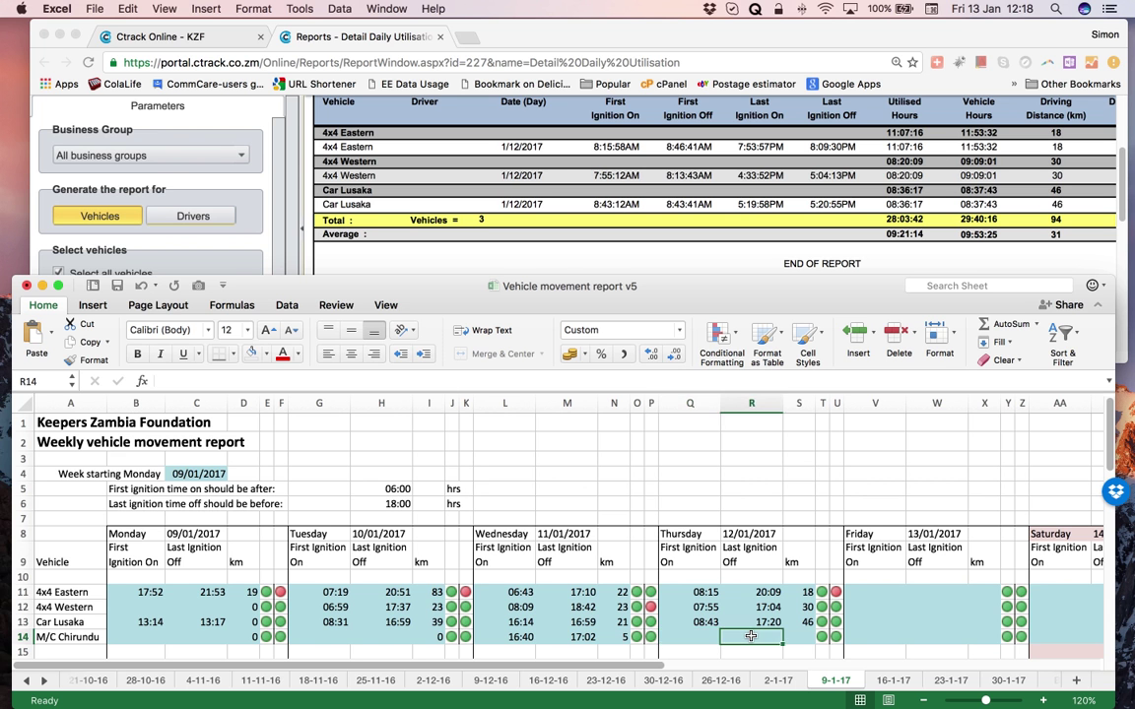
left_click(800, 636)
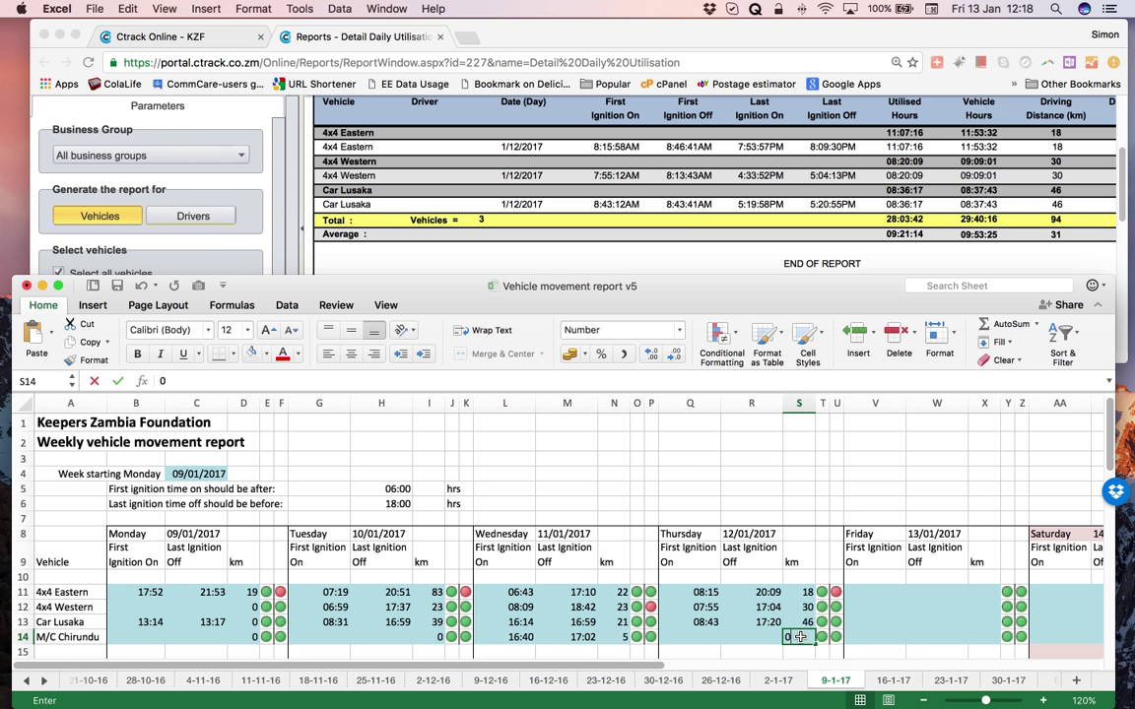
type("0")
key("Return")
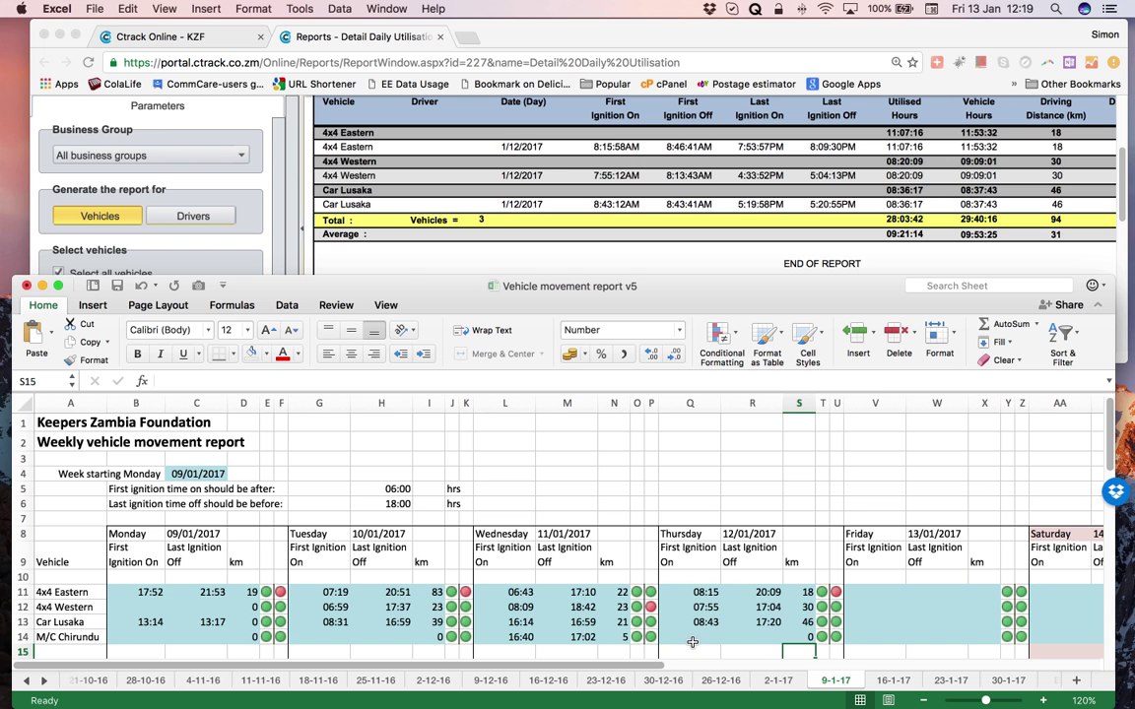
left_click(803, 638)
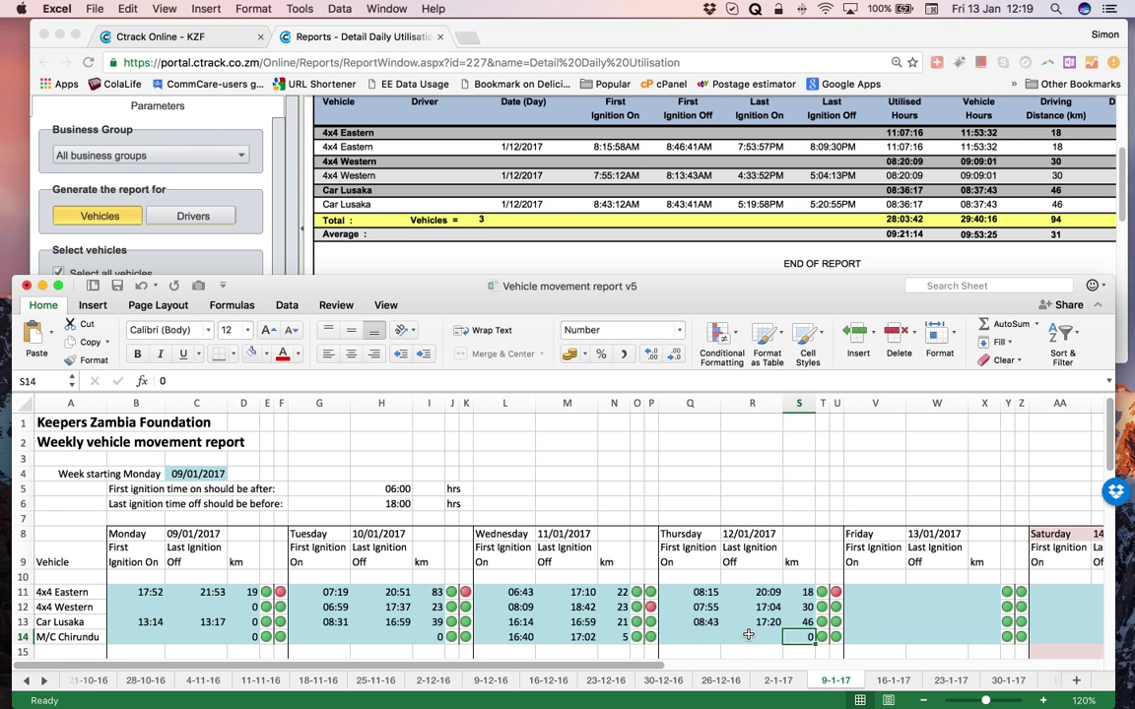
left_click(861, 593)
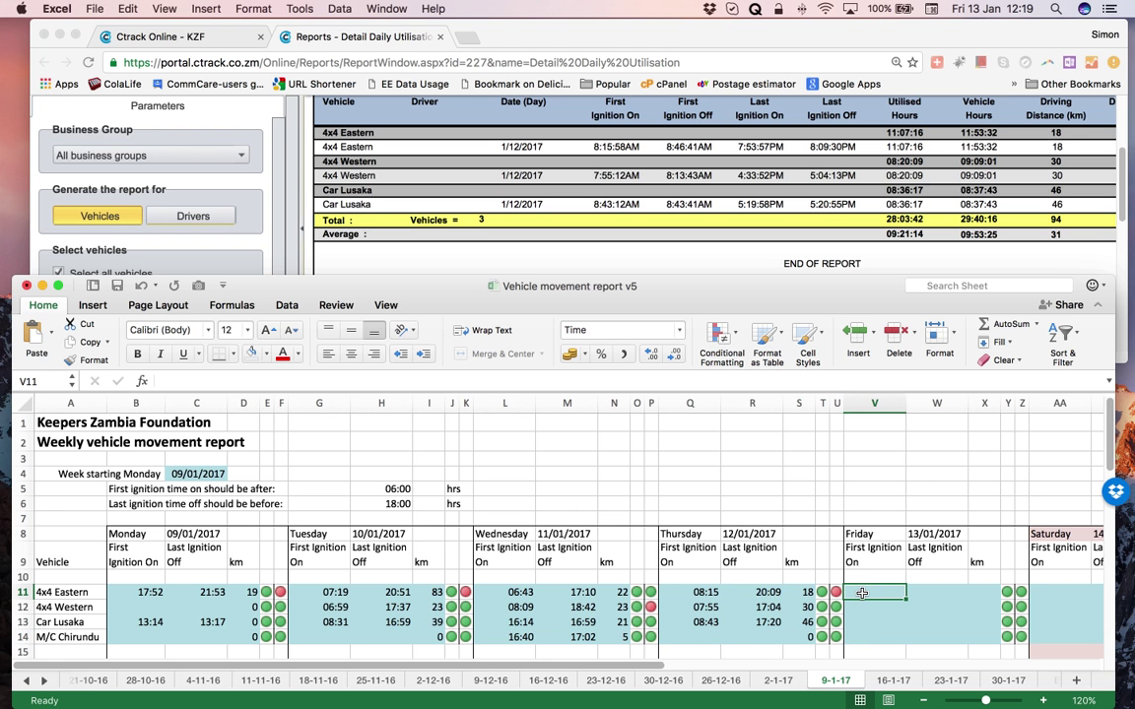